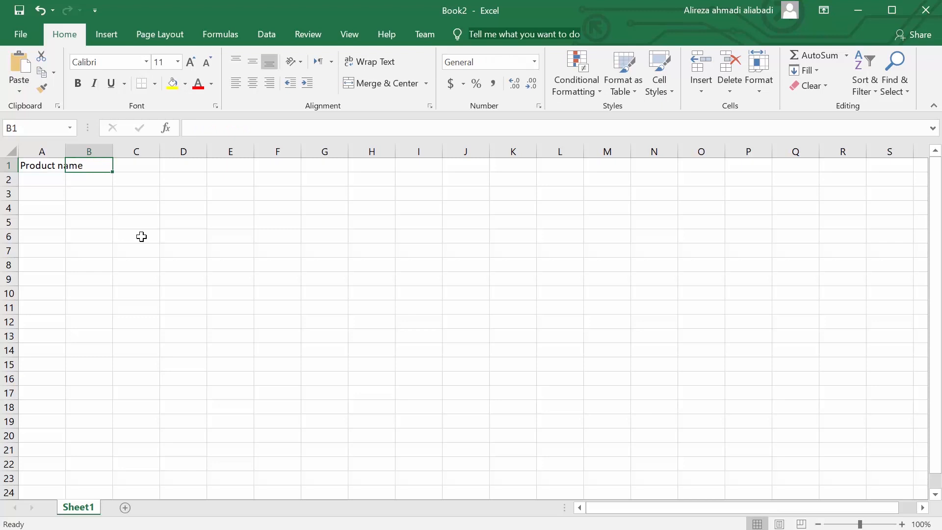
Step: Enter the header "Unit Price" in cell B1 and widen column B
text(Unit Pri)
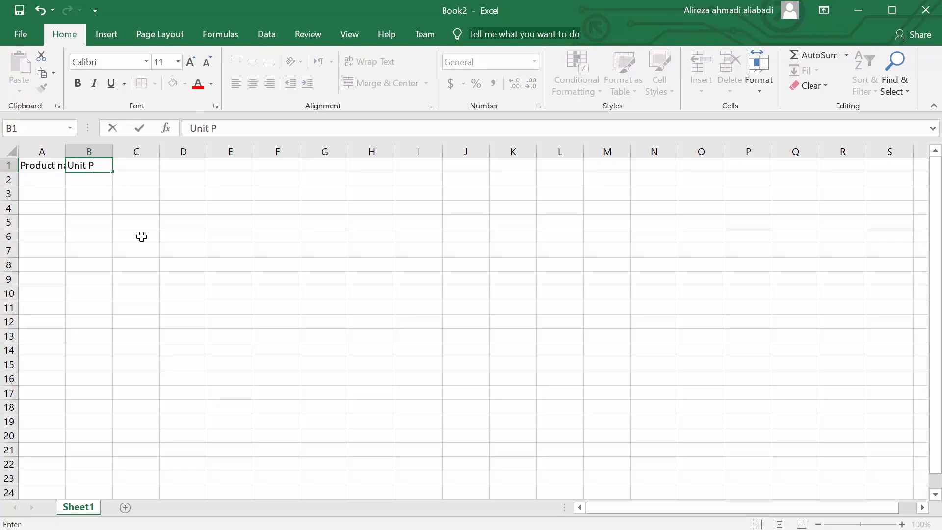
text(ce)
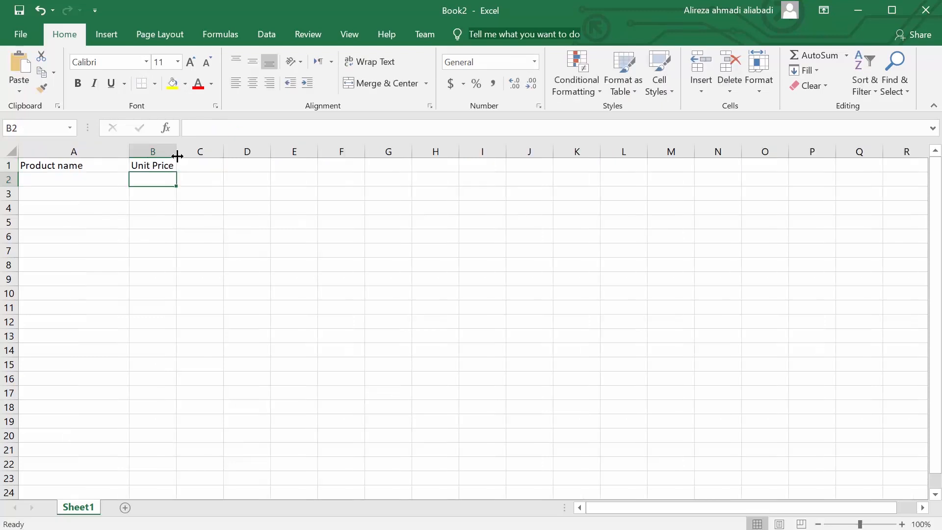
drag(177, 155, 208, 156)
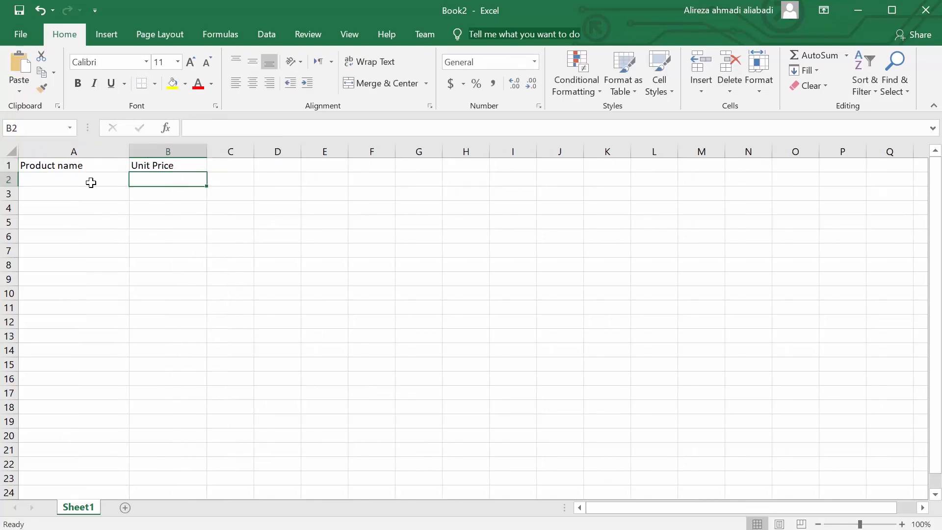
Step: Fill row 2 with the product "Laptop" and a unit price of 560
click(45, 178)
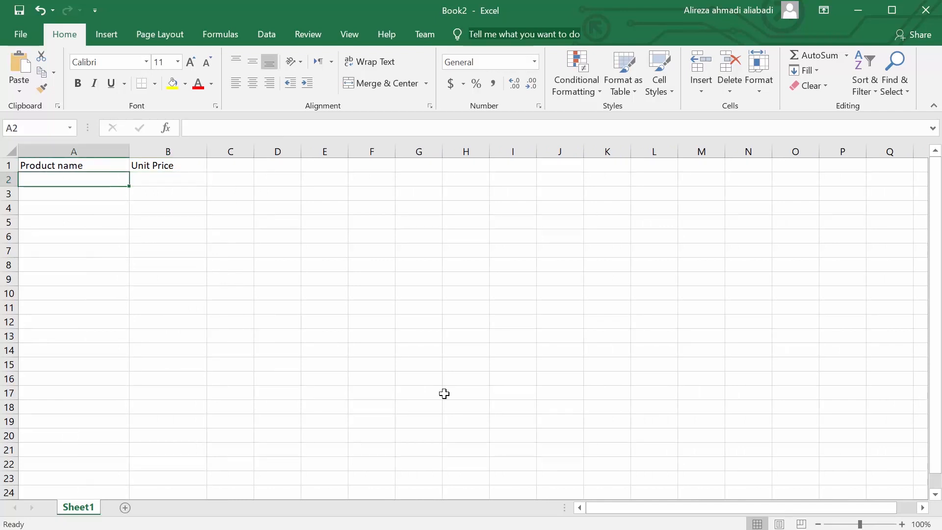
text(Laptop)
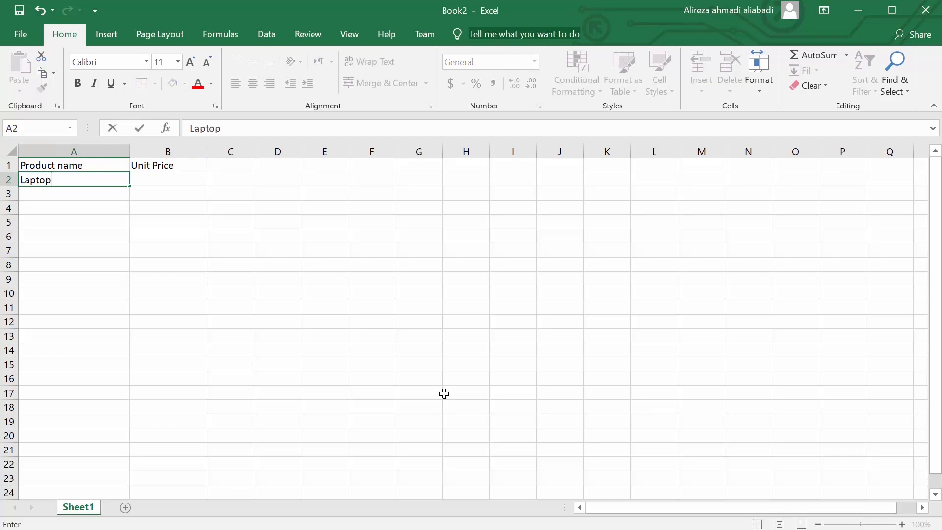
key(Tab)
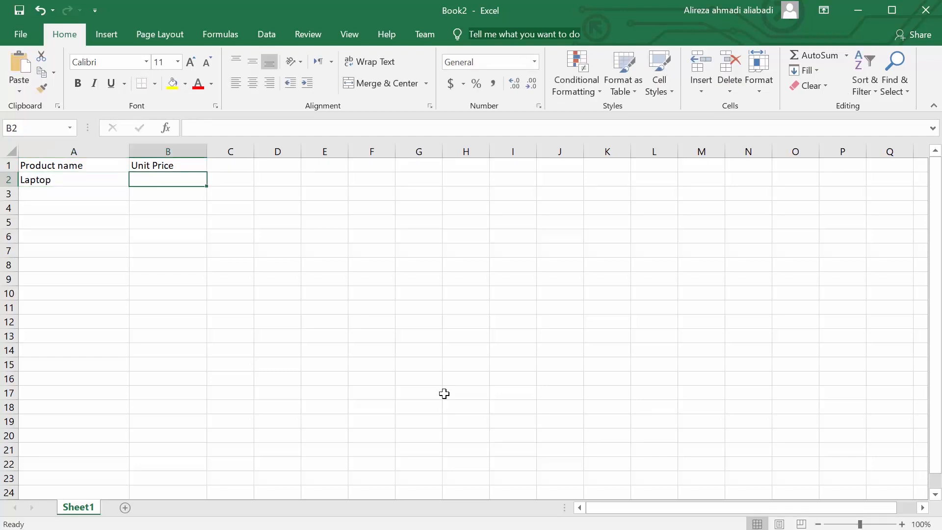
text(560)
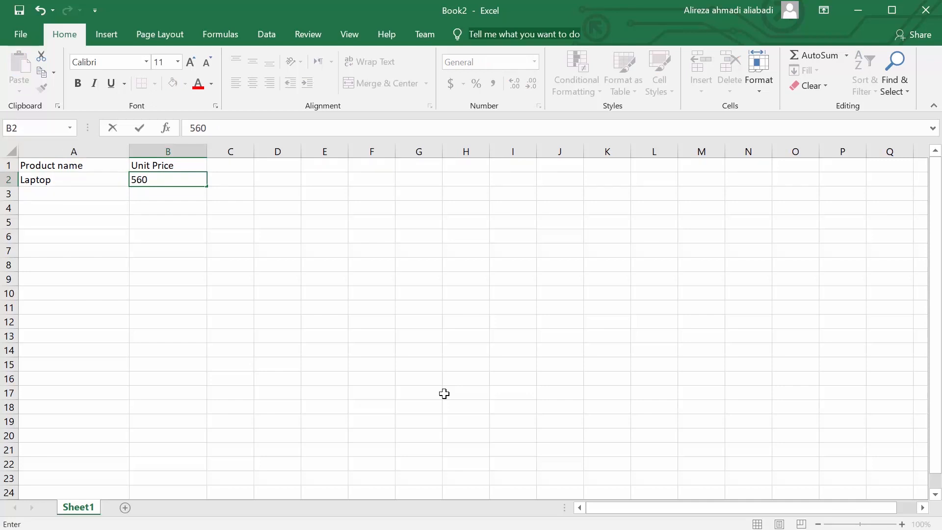
key(Return)
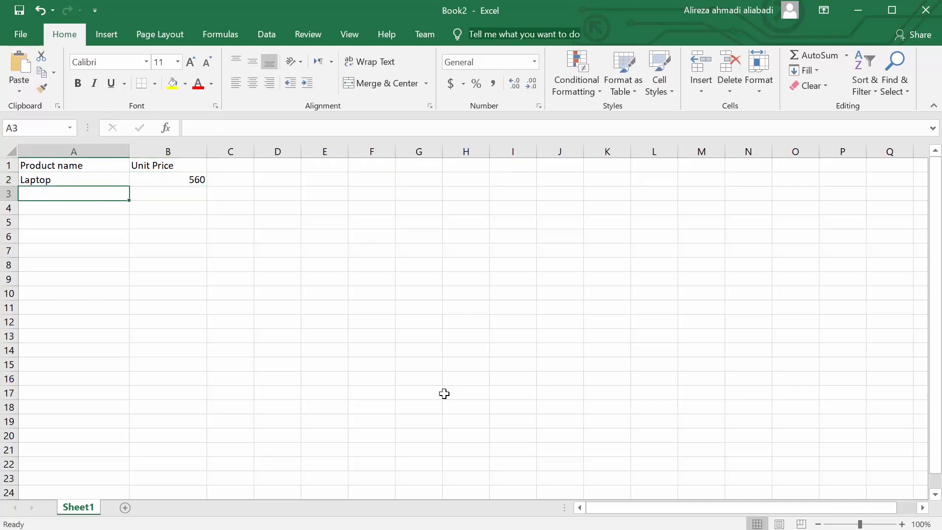
Step: Fill row 3 with the product "USB Key" and a unit price of 2.55
text(U)
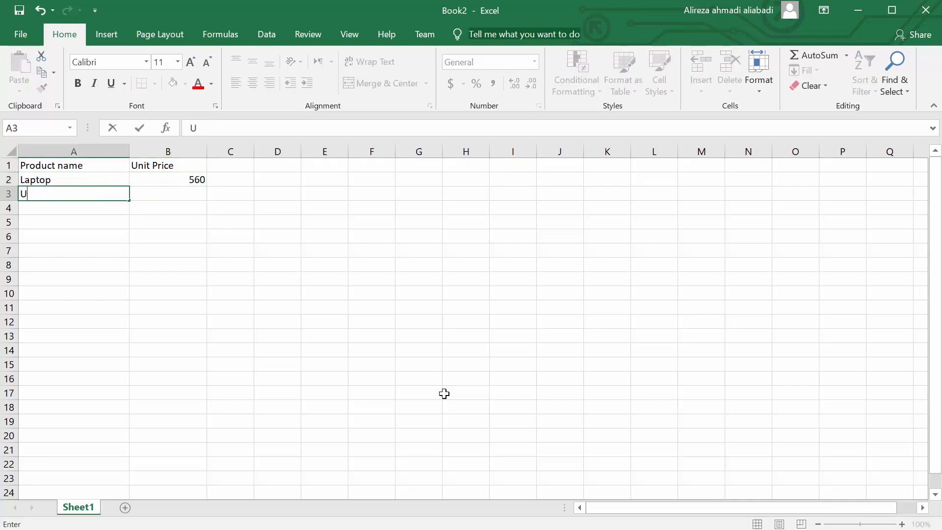
text(SB Key)
key(Tab)
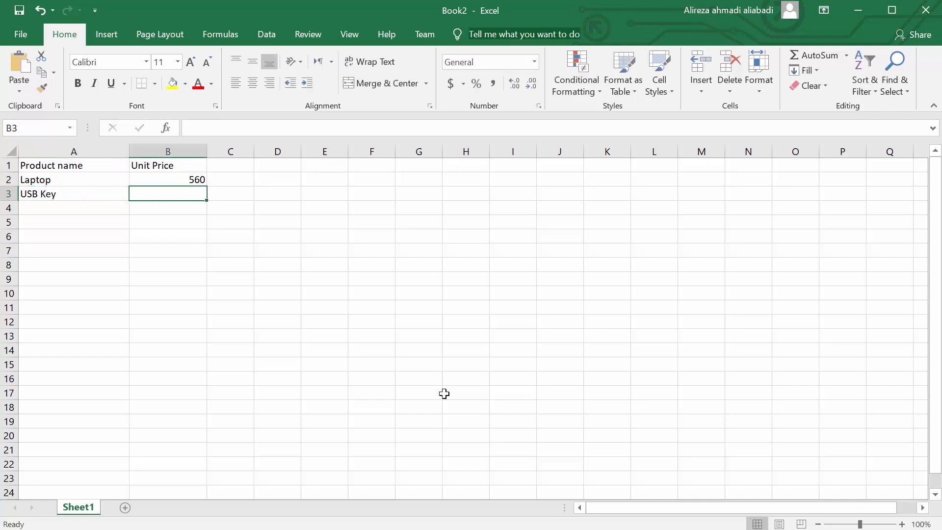
text(2.55)
key(Return)
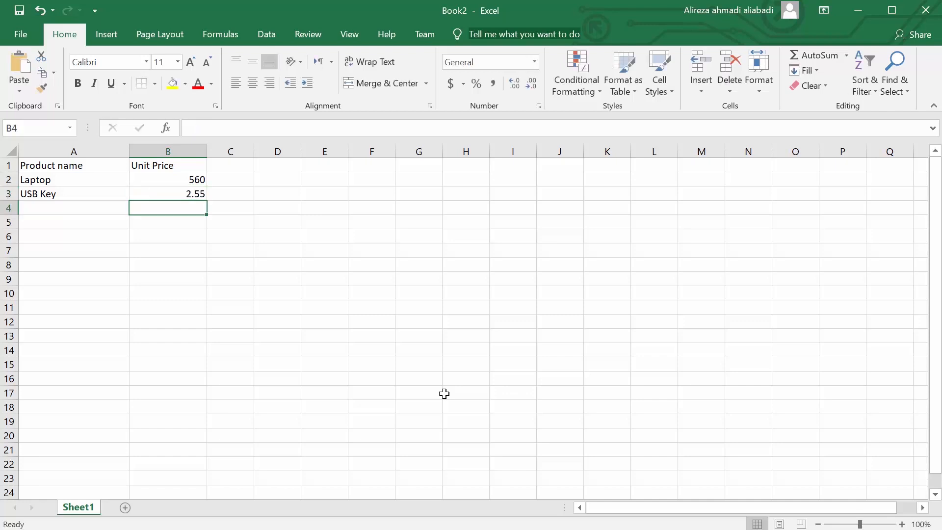
Step: Fill row 4 with the product "Micro SD card" and a unit price of 4.80
text(Micr)
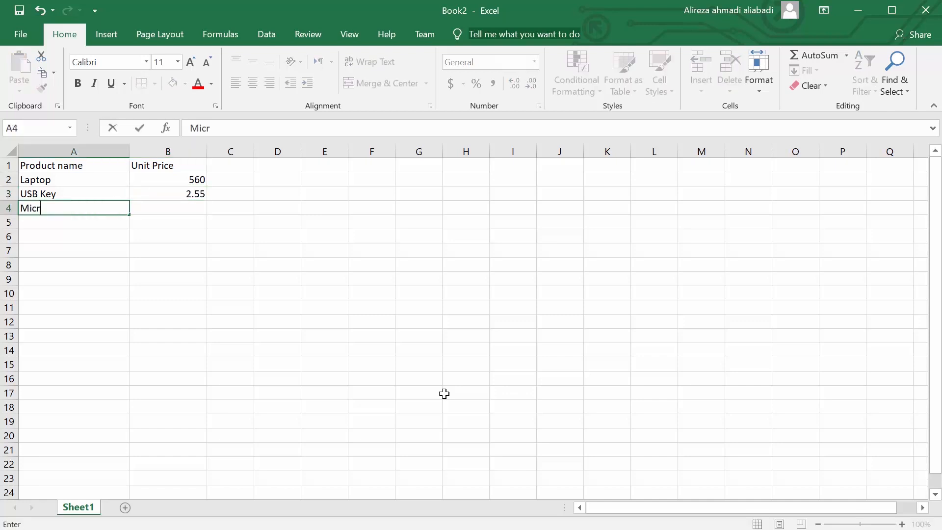
text(o SD card)
key(Tab)
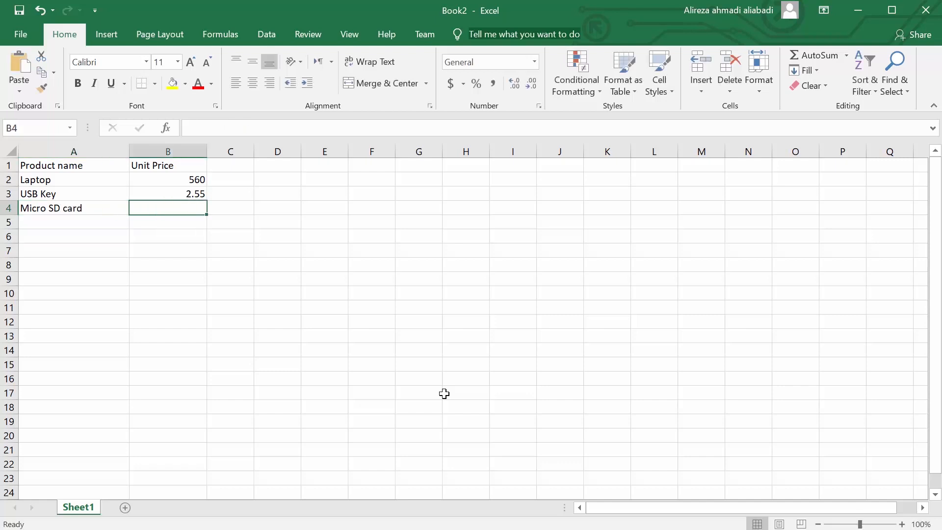
text(4)
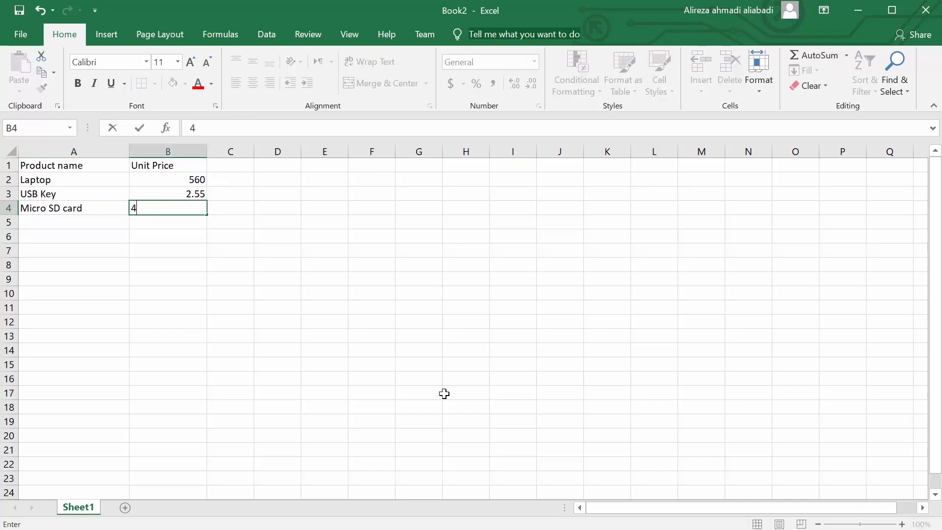
text(.80)
key(Return)
click(345, 389)
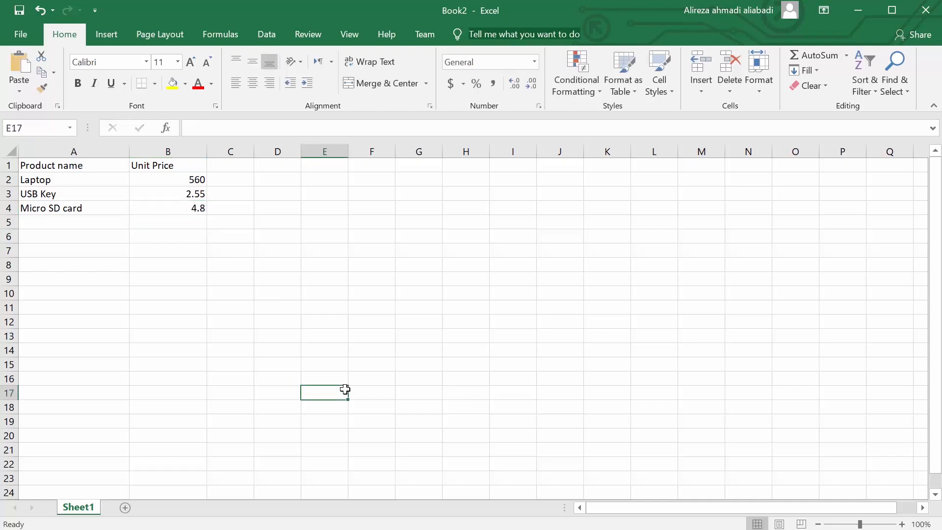
drag(49, 165, 181, 208)
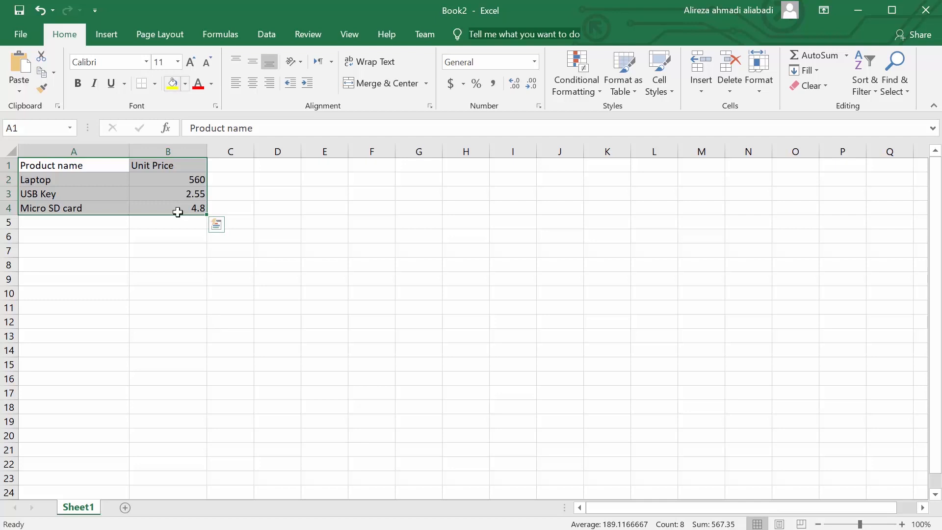
click(174, 253)
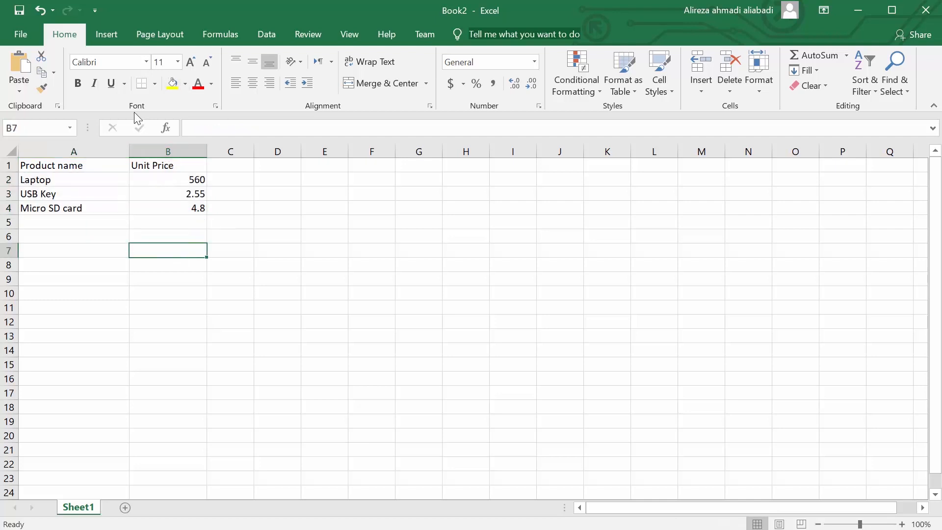
click(115, 38)
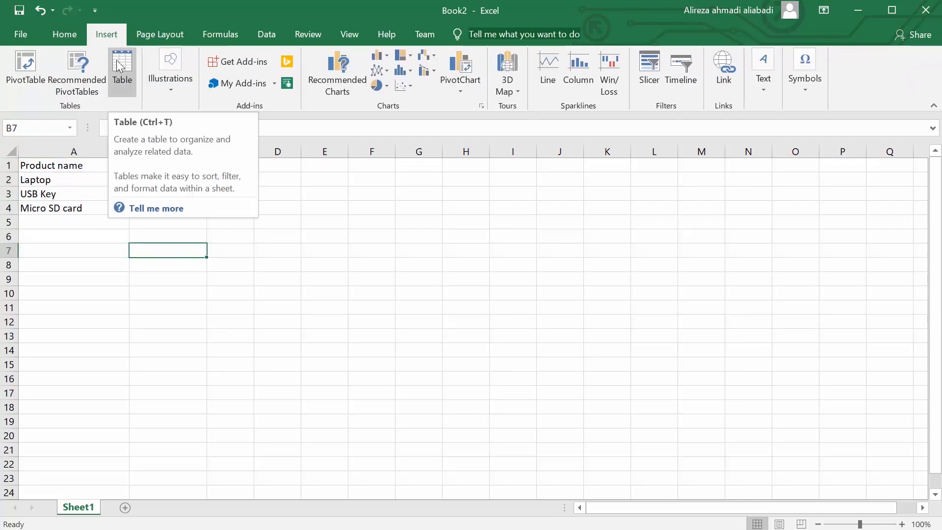
click(74, 37)
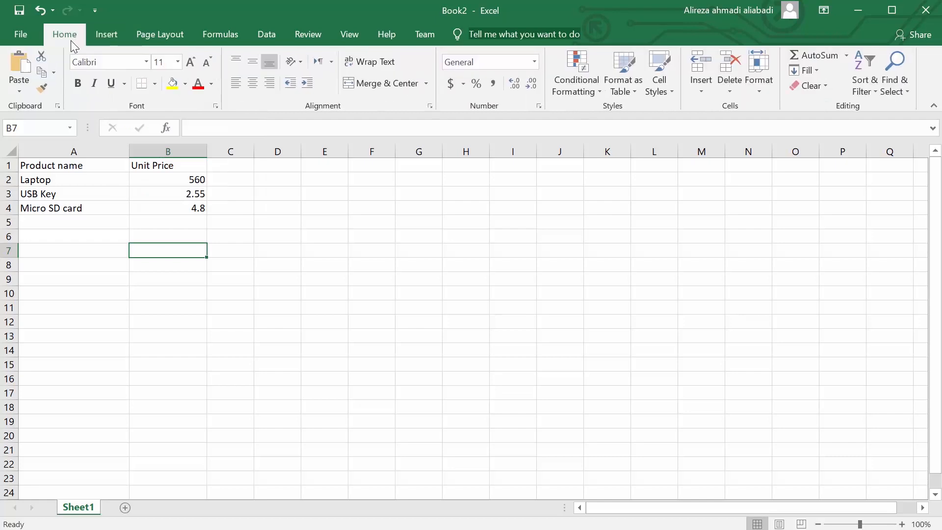
Step: Format the range A1:B4 as a table with headers, using an orange style from the Medium group
click(60, 164)
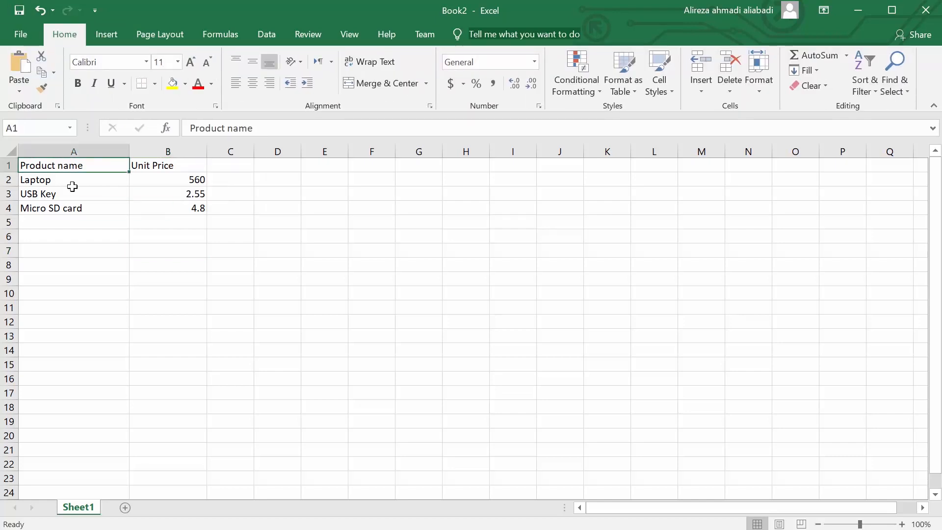
shift+click(169, 207)
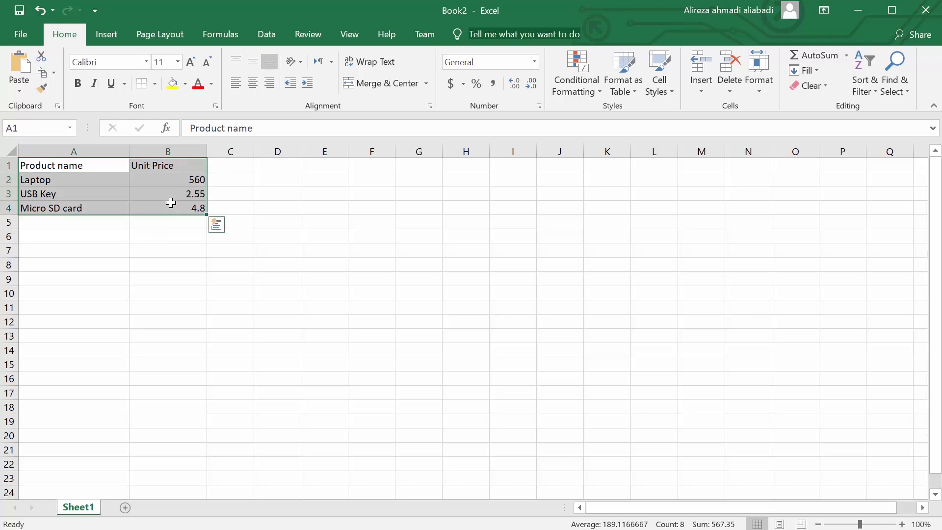
click(623, 90)
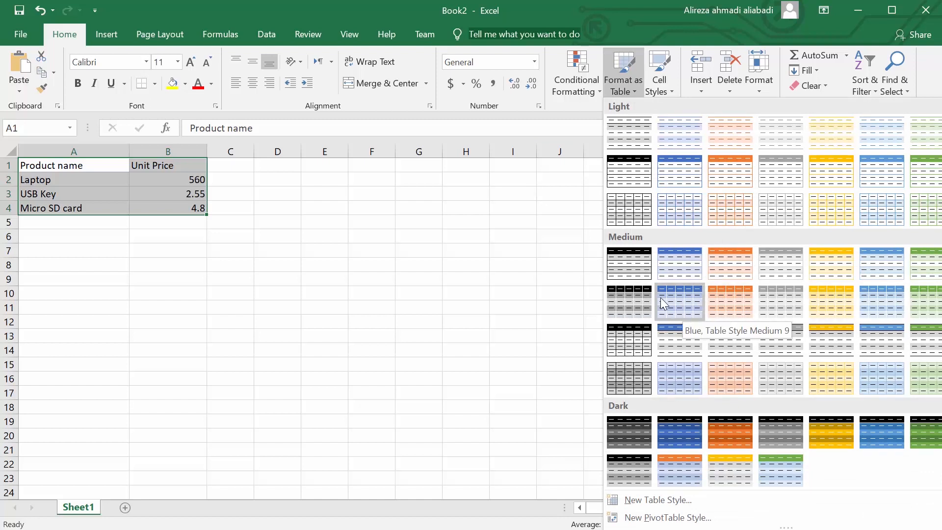
click(725, 308)
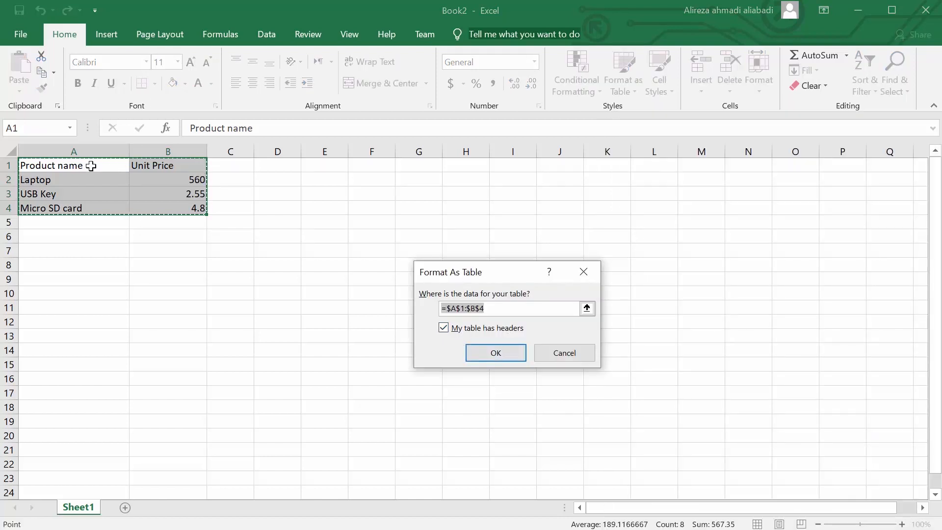
click(495, 354)
click(119, 276)
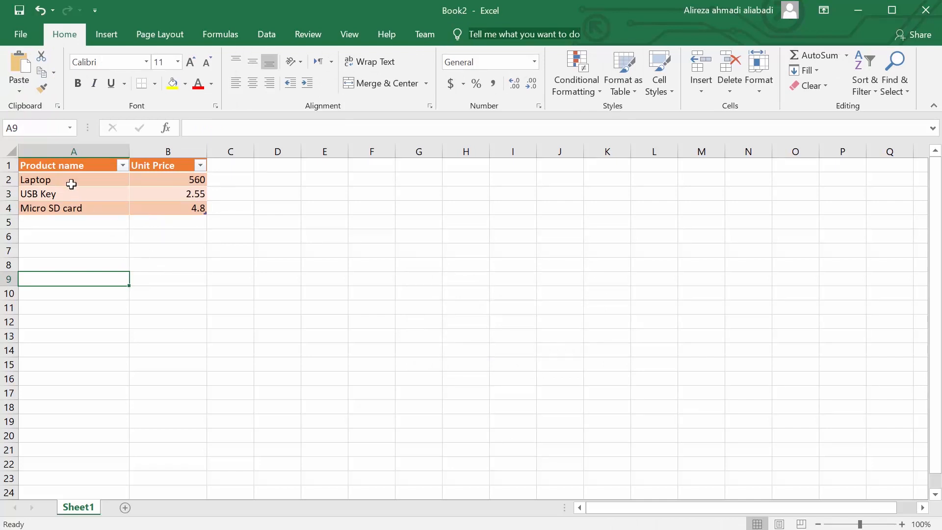
Step: Rename the product table to "Products"
click(71, 168)
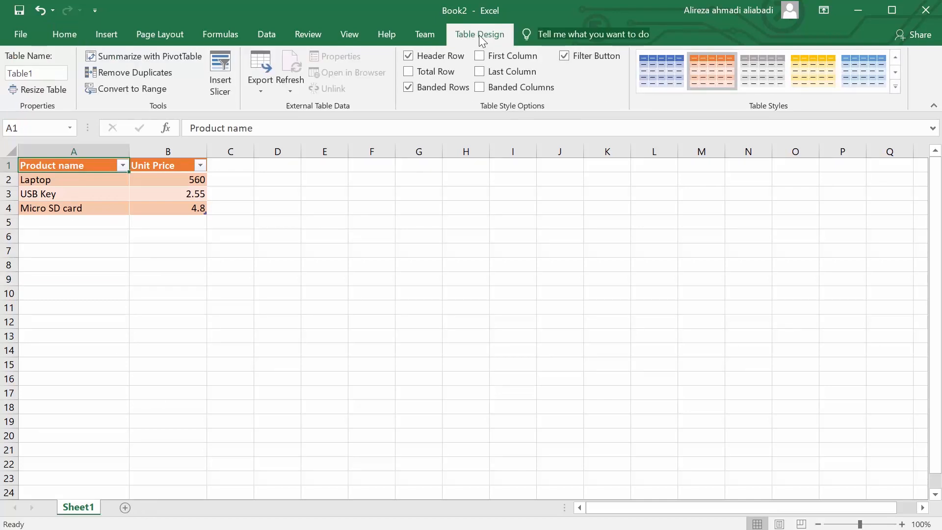
click(40, 75)
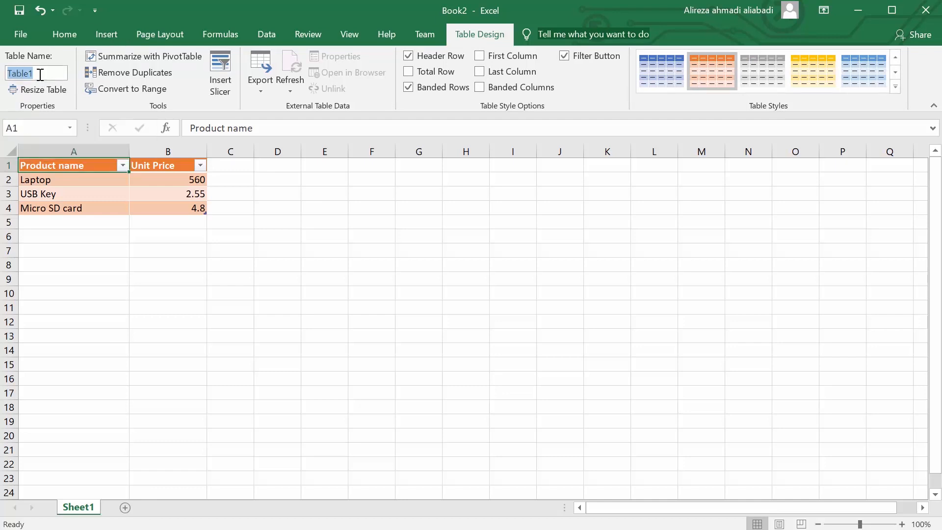
text(Products)
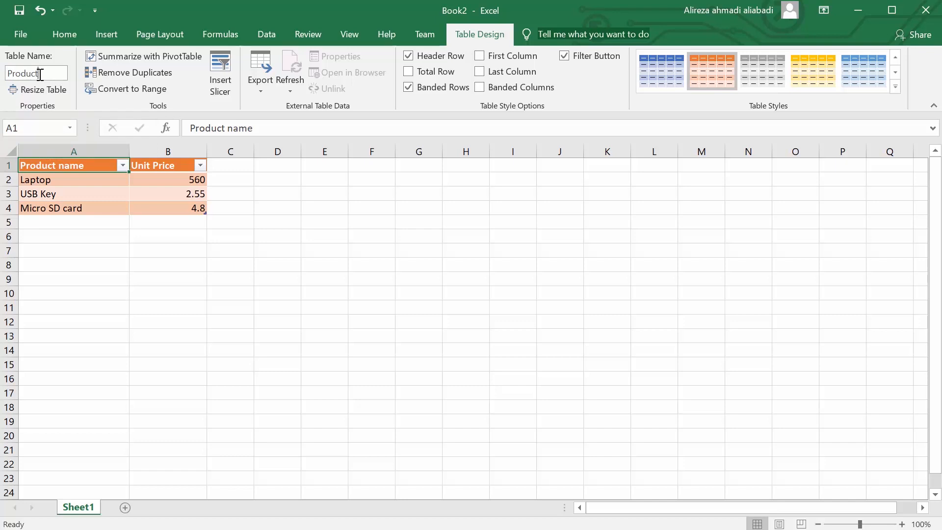
key(Return)
click(110, 221)
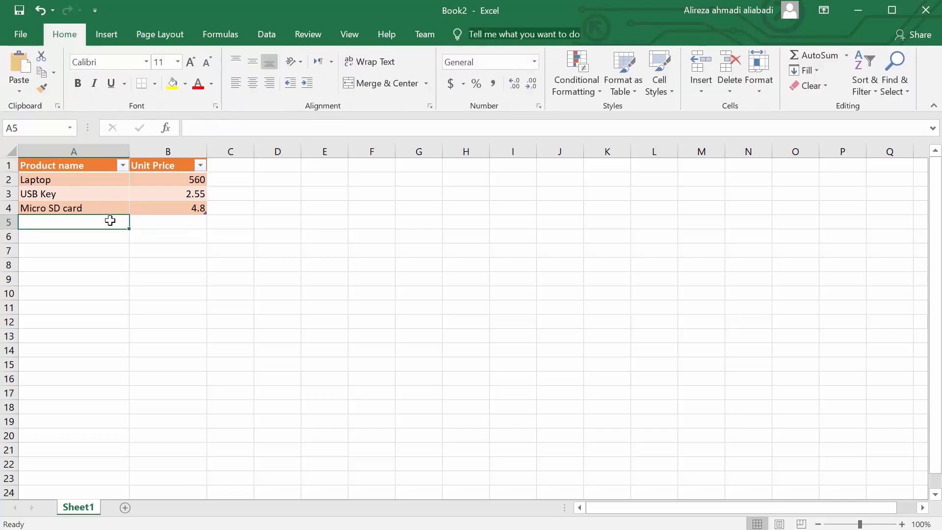
click(92, 181)
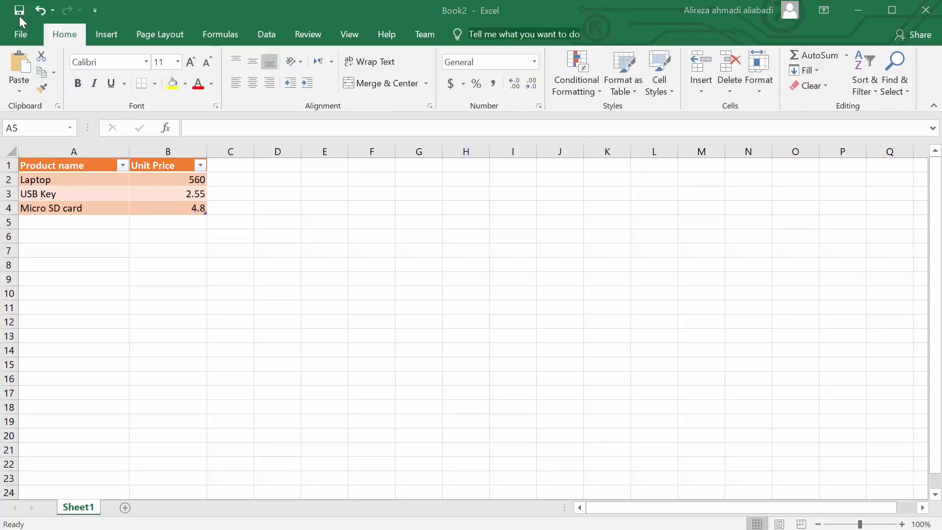
Step: Save the workbook to the Desktop as "Test Excel 01" in Excel Workbook format and close it
click(20, 14)
click(423, 151)
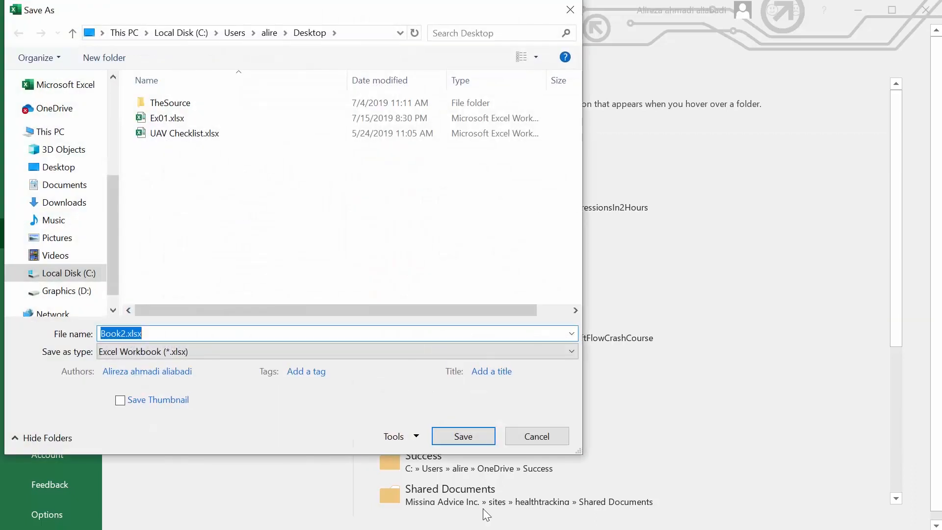
text(Test)
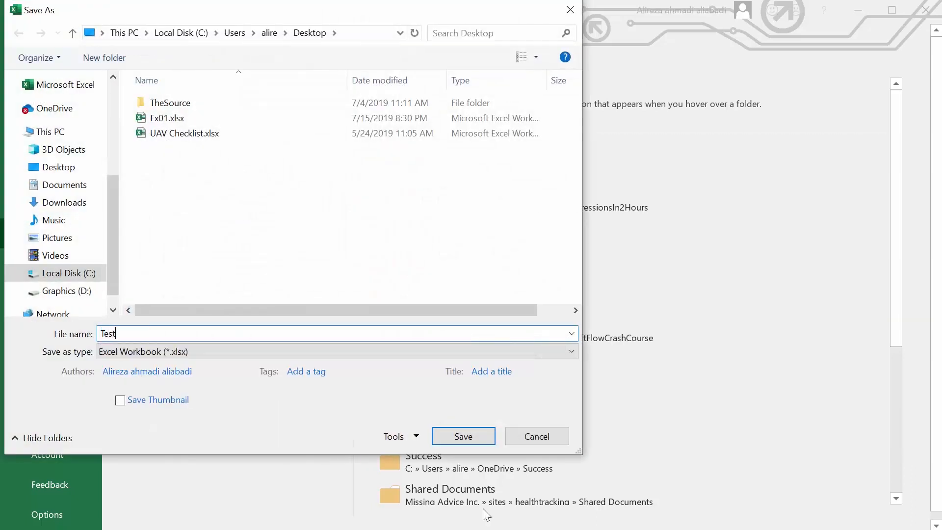
text( Excel 01)
click(459, 436)
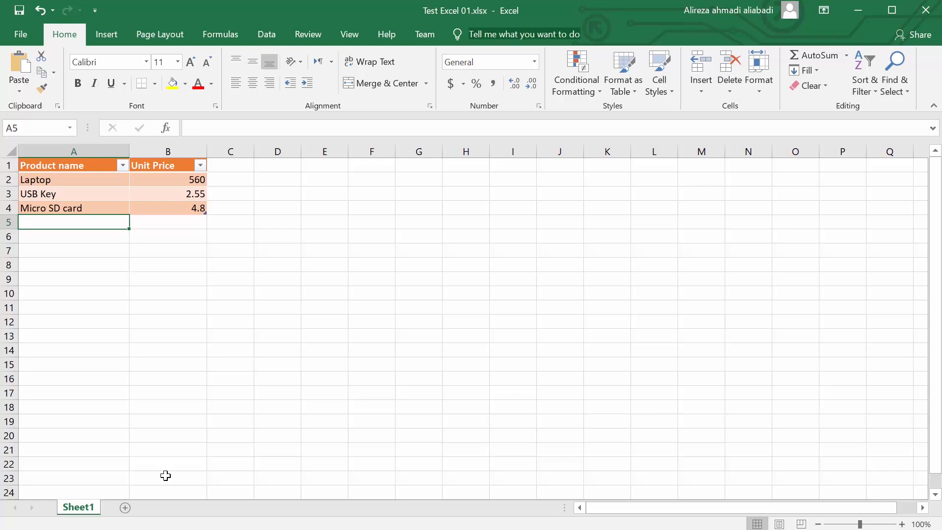
click(24, 11)
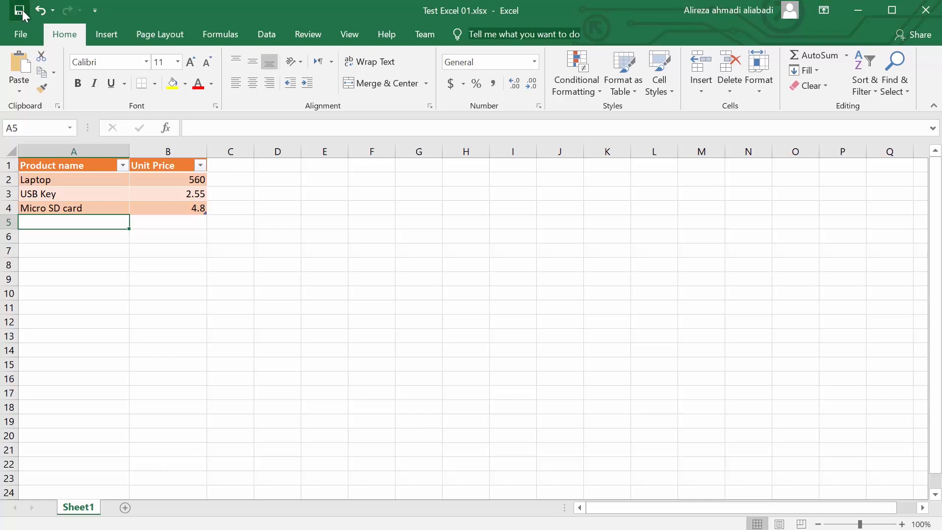
click(922, 13)
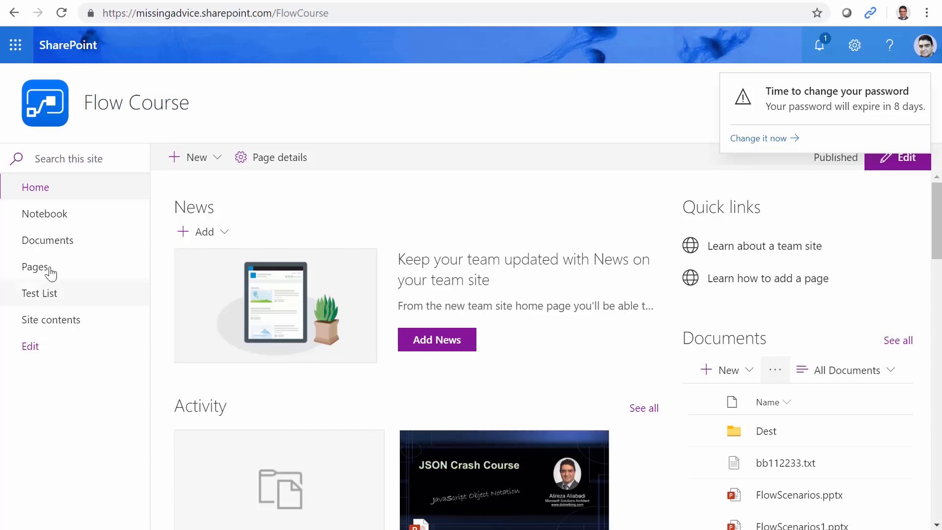
Step: Upload the file "Test Excel 01.xlsx" from the Desktop to the Documents library of the Flow Course site
click(47, 240)
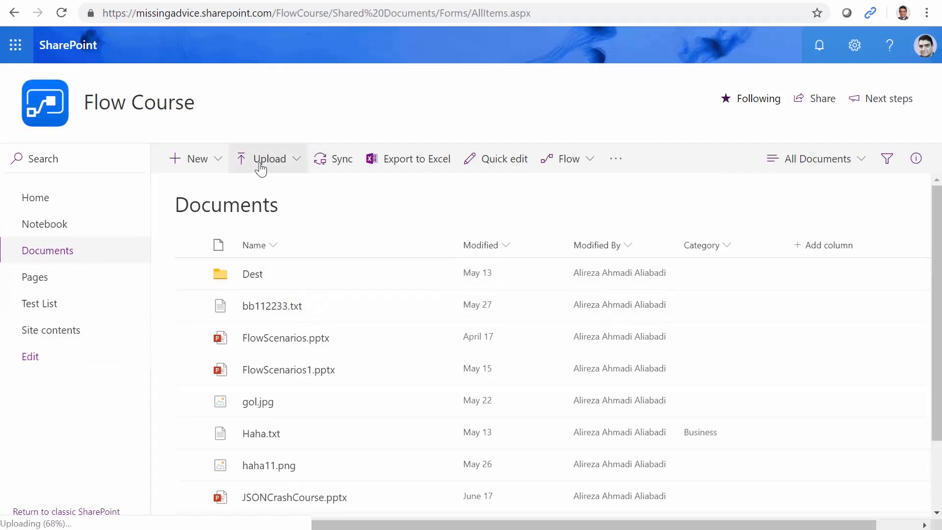
click(260, 167)
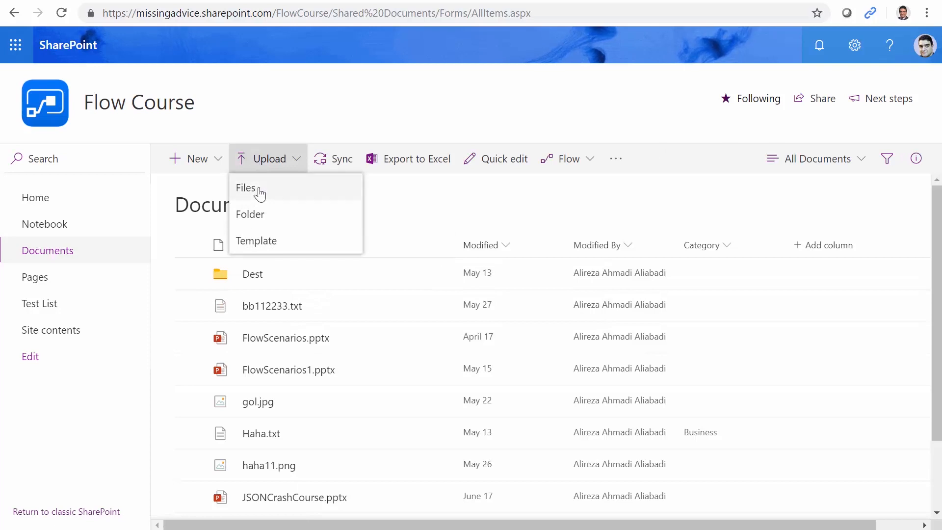
click(250, 188)
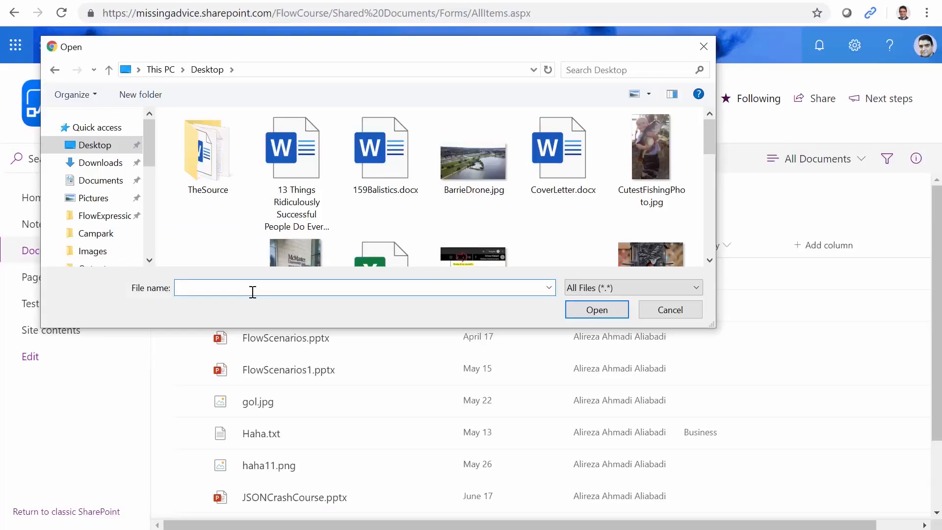
text(Te)
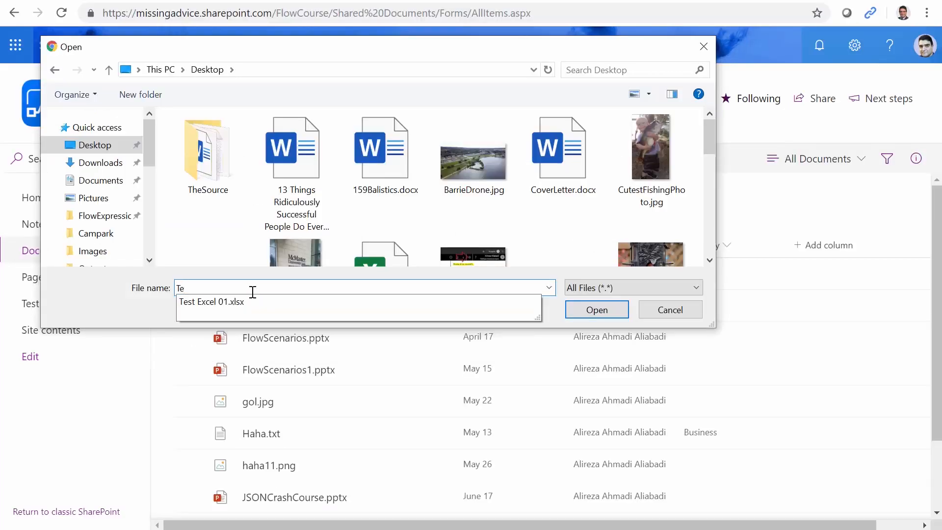
key(Down)
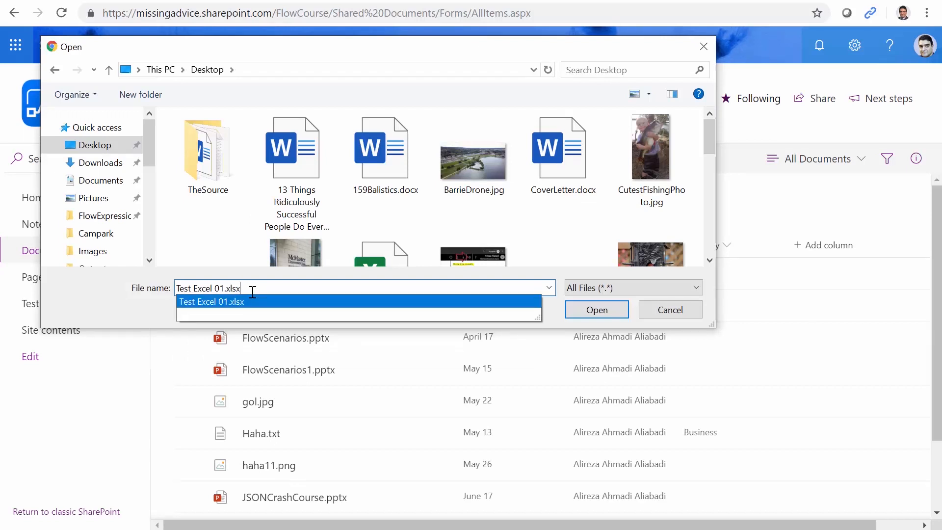
click(245, 301)
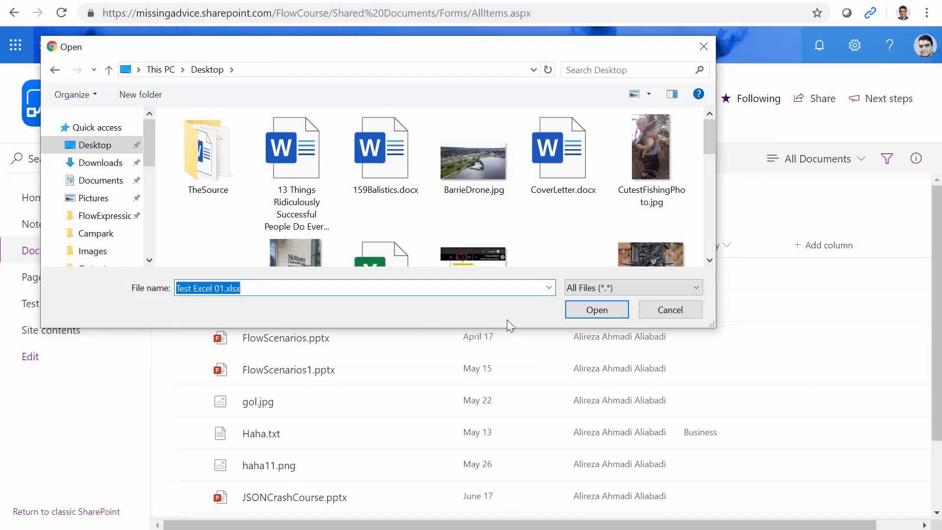
click(581, 311)
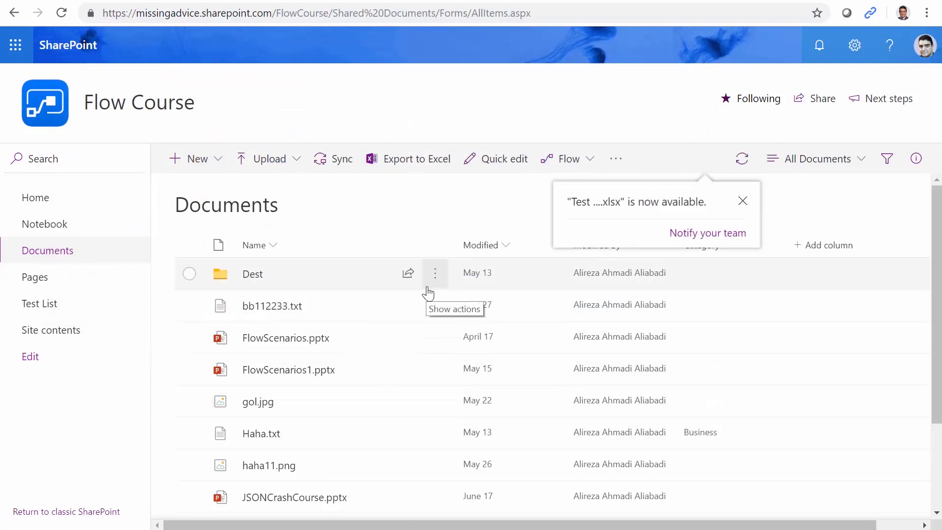
scroll(501, 434, down, 2)
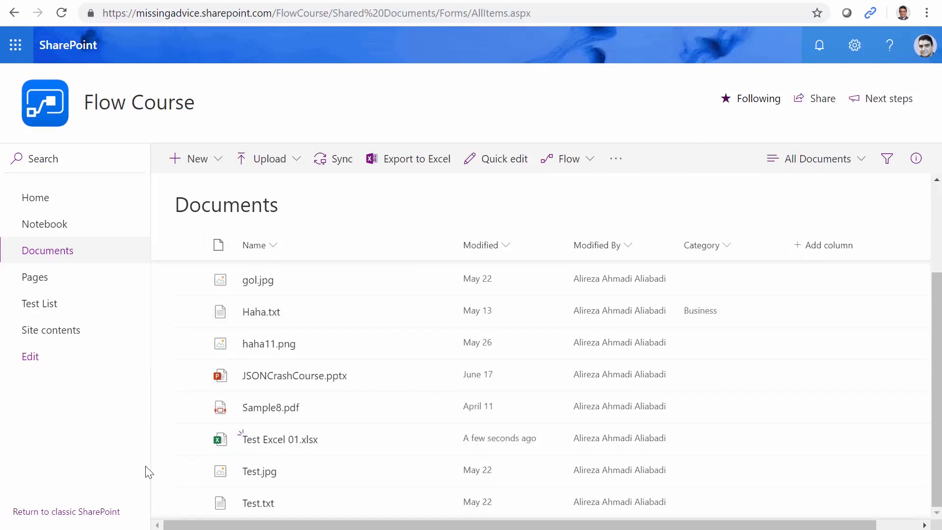
mouse_move(352, 439)
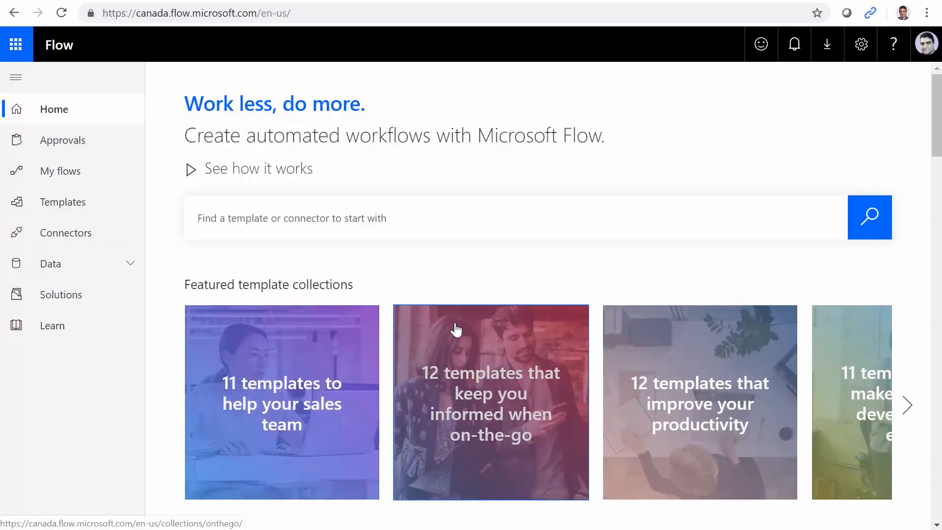
Step: Switch to Microsoft Flow and create a blank instant flow named "Insert To Excel Demo", triggered from Microsoft Flow
click(71, 175)
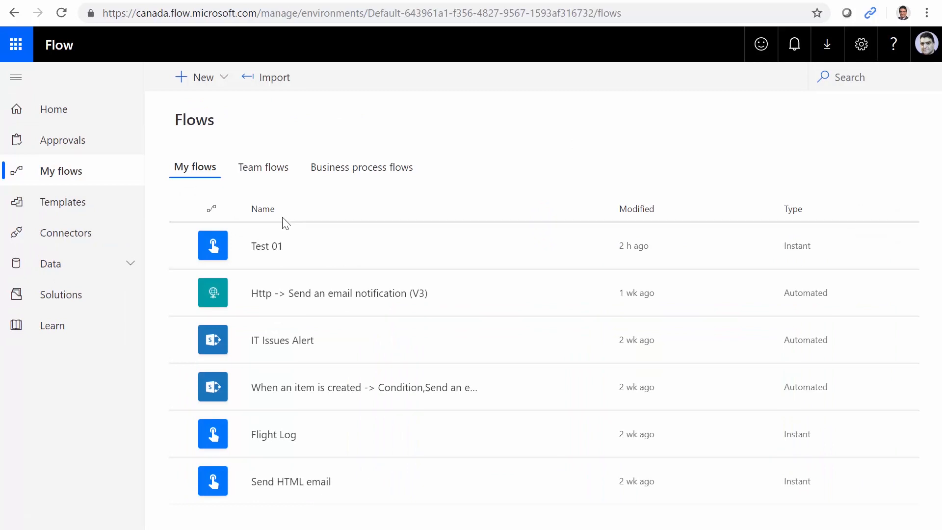
click(200, 82)
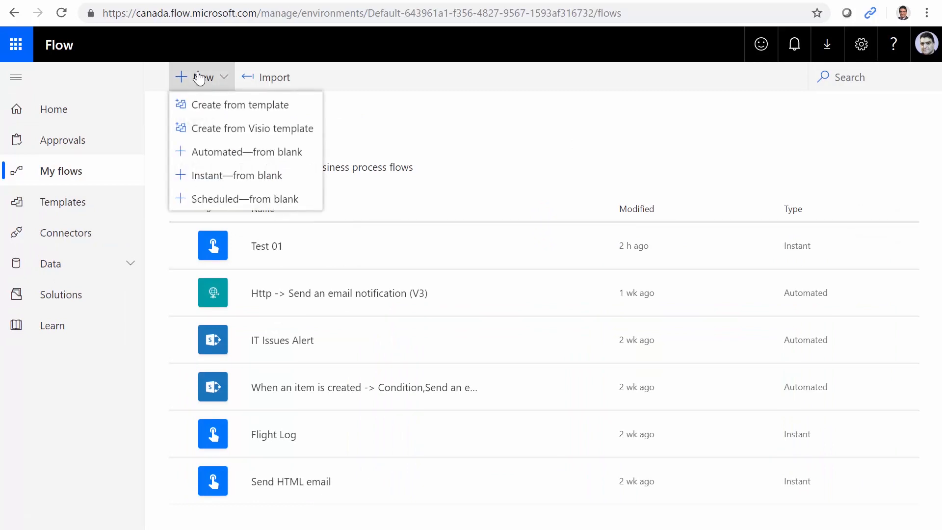
click(234, 178)
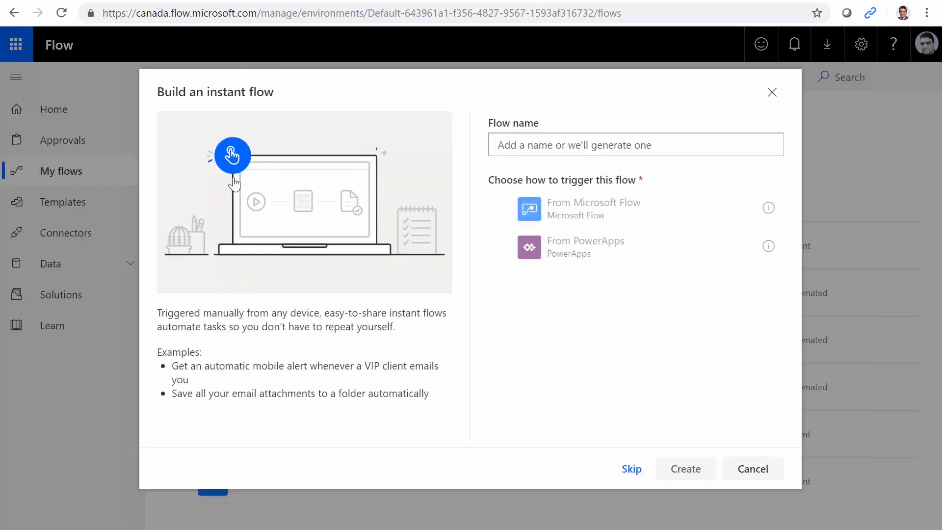
click(529, 143)
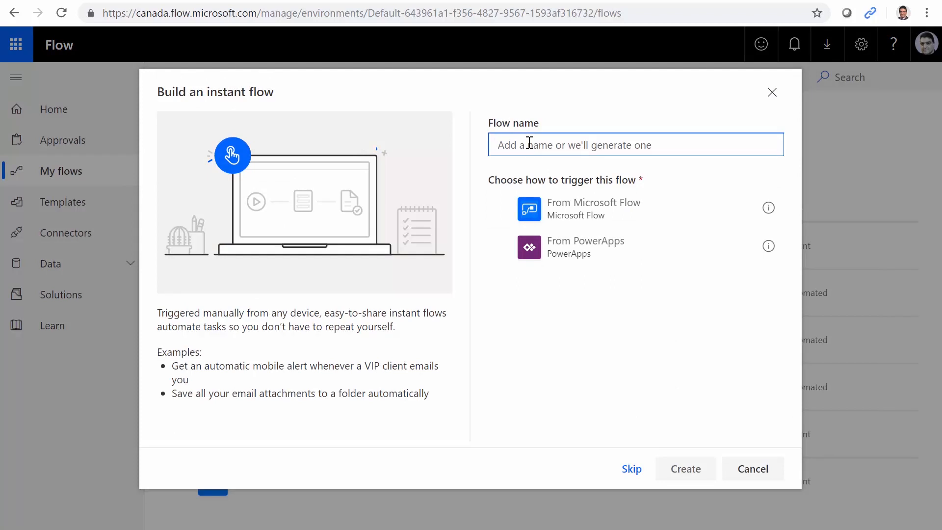
text(Insert)
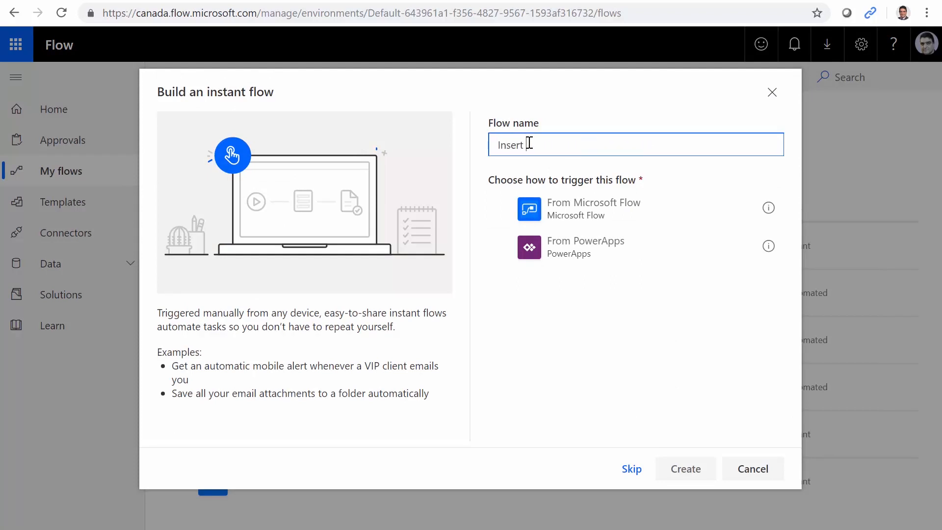
text( to Excel Demo)
click(588, 208)
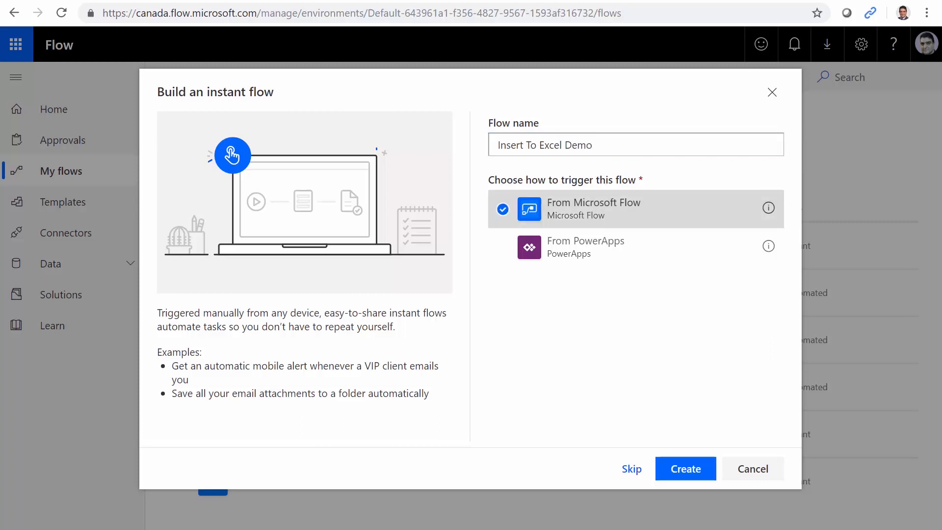
click(674, 472)
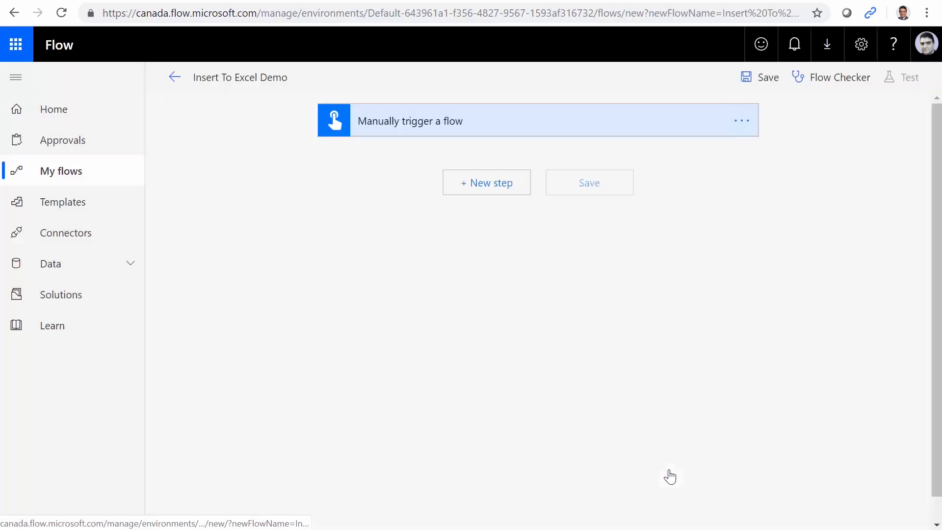
Step: Add a text input named "Product name" to the manual trigger
click(493, 128)
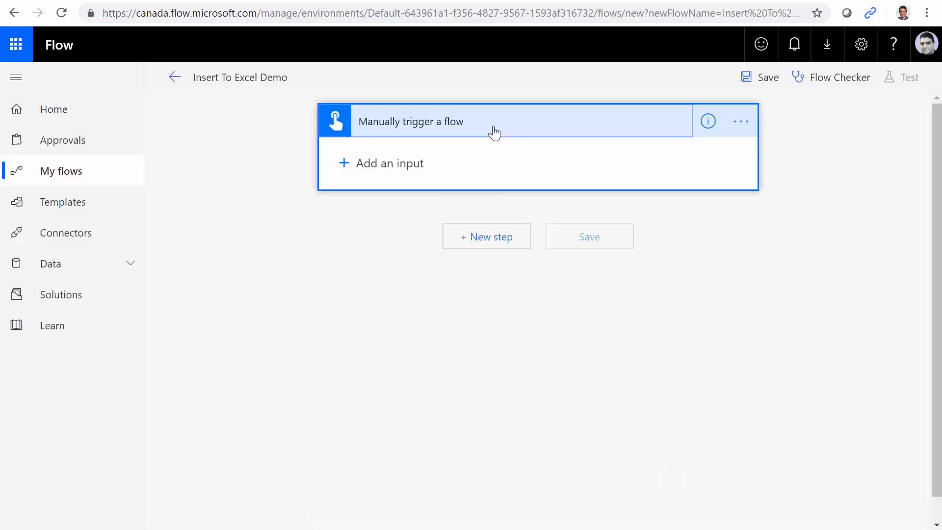
click(342, 162)
click(366, 193)
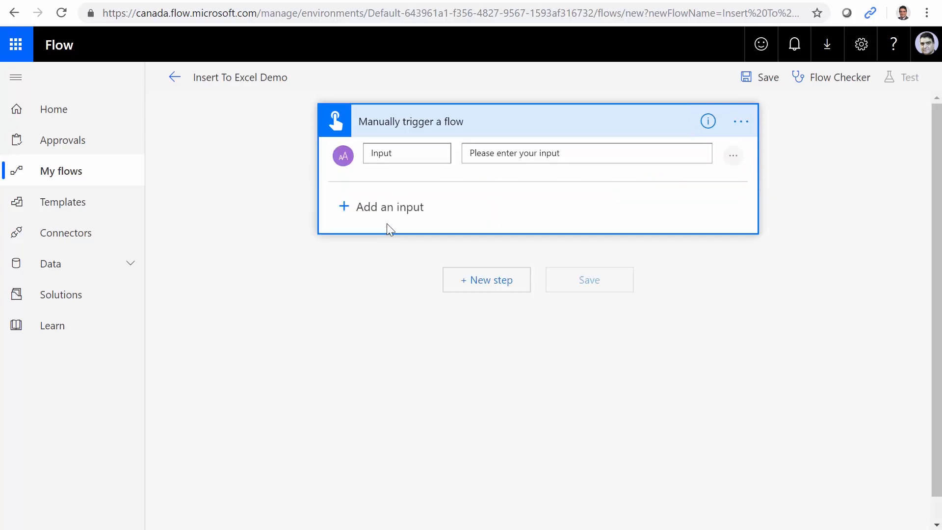
double_click(401, 157)
text(Product name)
Step: Add a number input named "Price" to the manual trigger
click(367, 205)
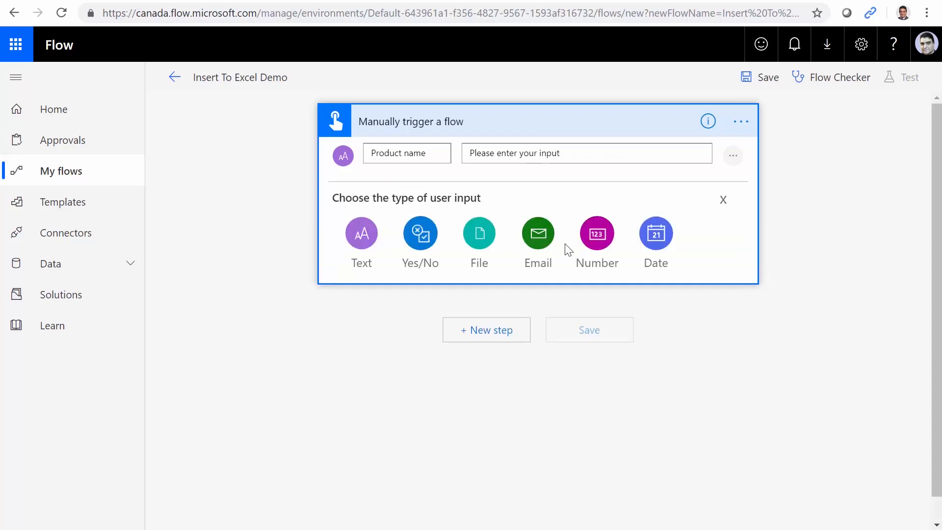
click(597, 235)
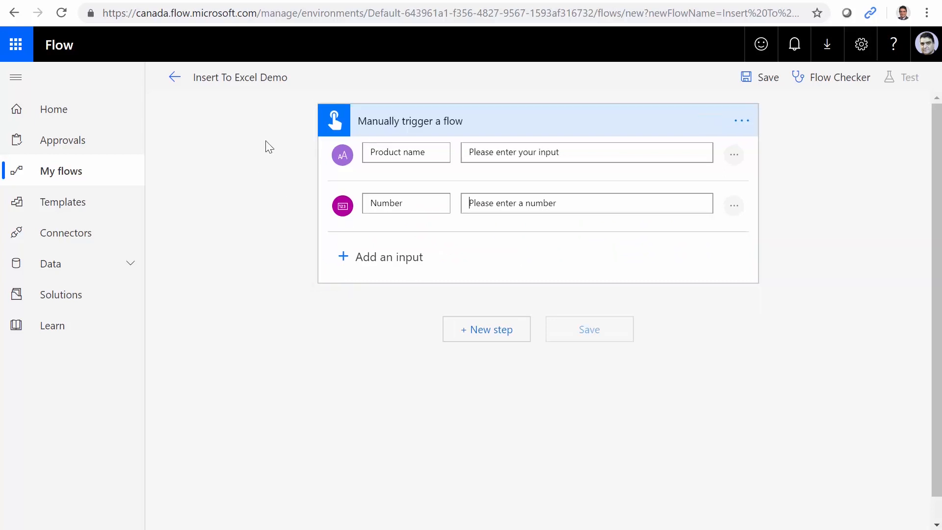
double_click(427, 200)
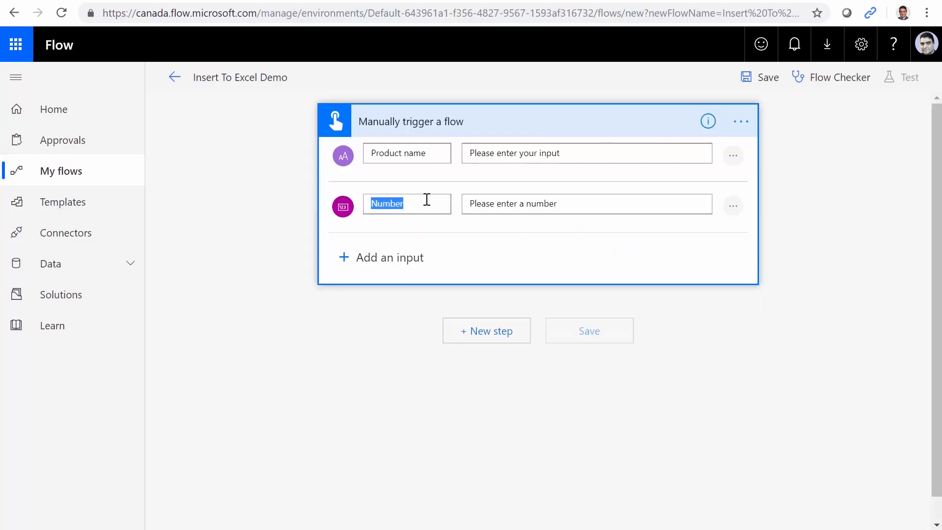
text(Price)
click(472, 408)
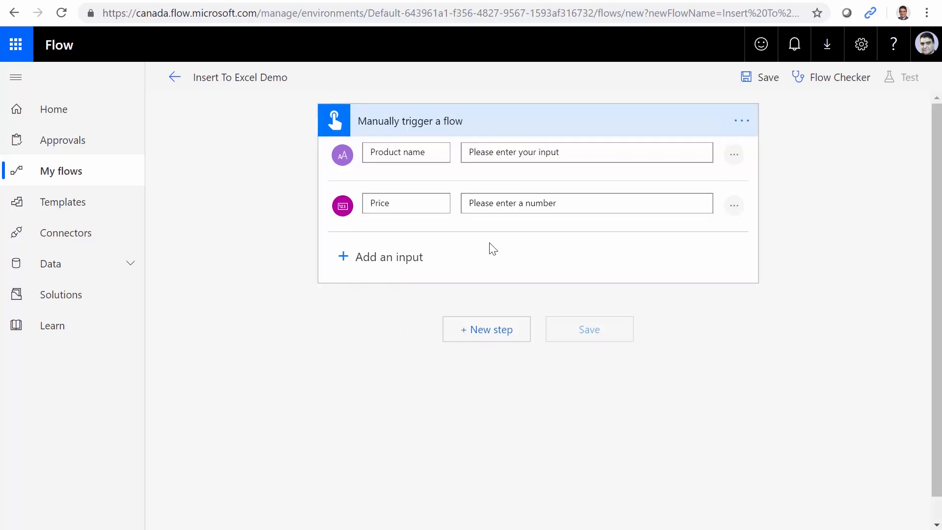
Step: Add the Excel Online (Business) action "Add a row into a table" as a new step after the trigger
click(496, 334)
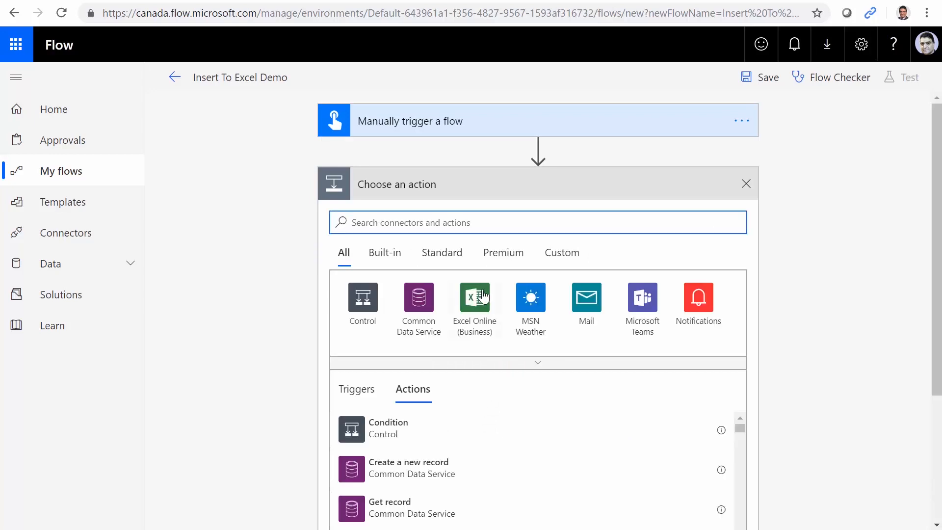
text(Excel)
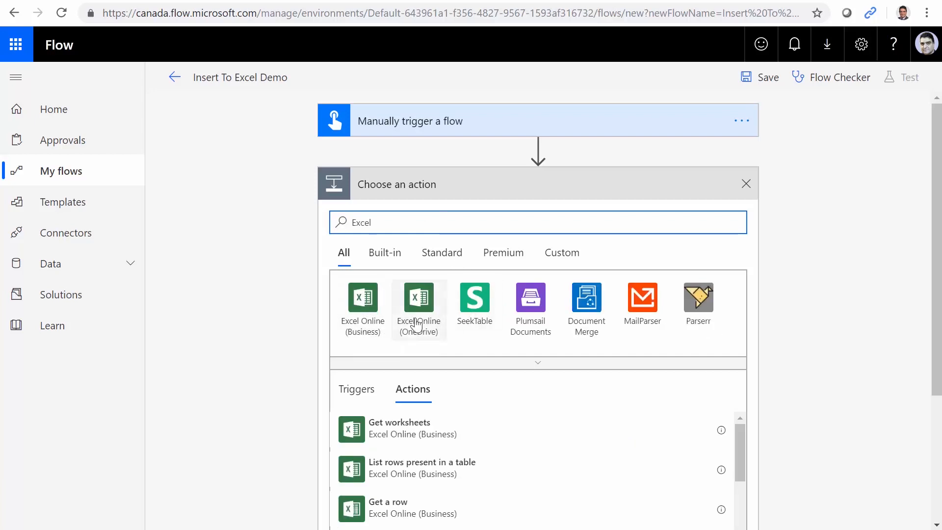
click(369, 312)
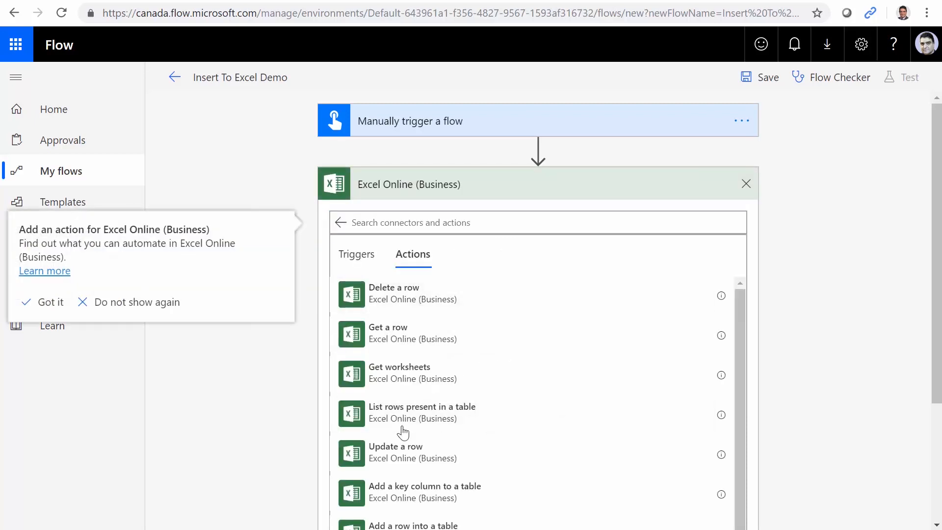
scroll(557, 452, down, 2)
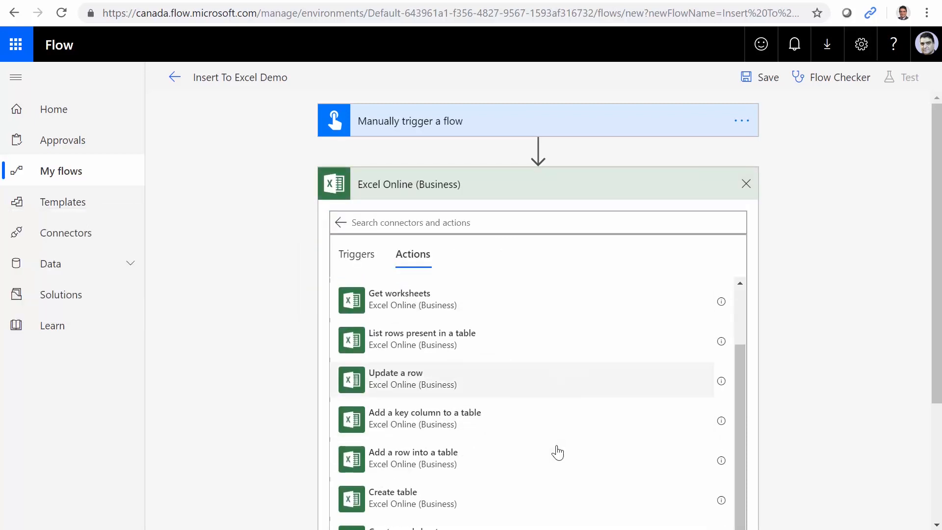
click(422, 467)
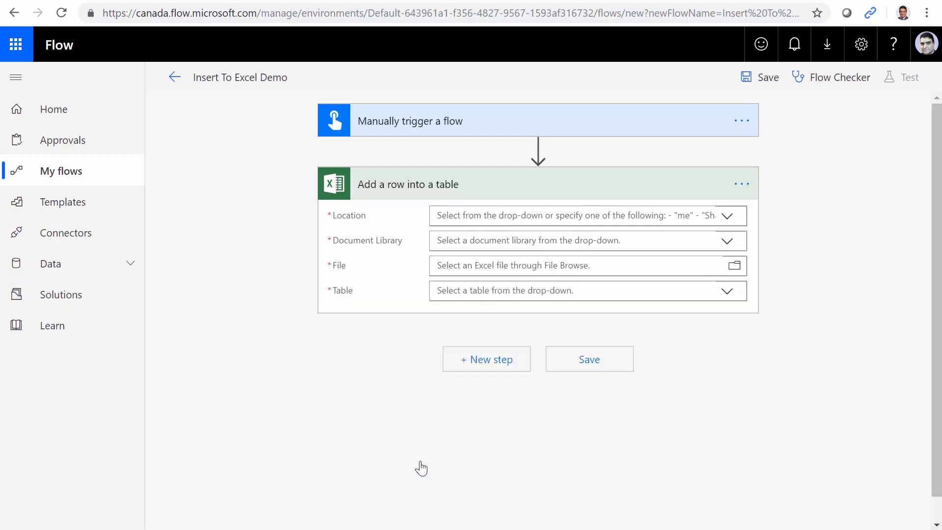
Step: Point the row-adding action to Test Excel 01.xlsx in the Documents library, with "SharePoint Site - Flow Course" as its location
click(727, 219)
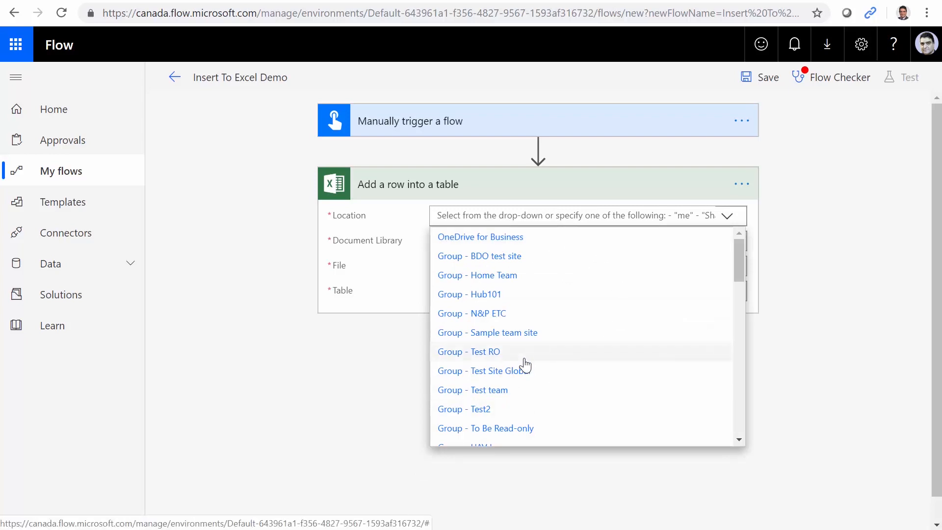
scroll(542, 376, down, 3)
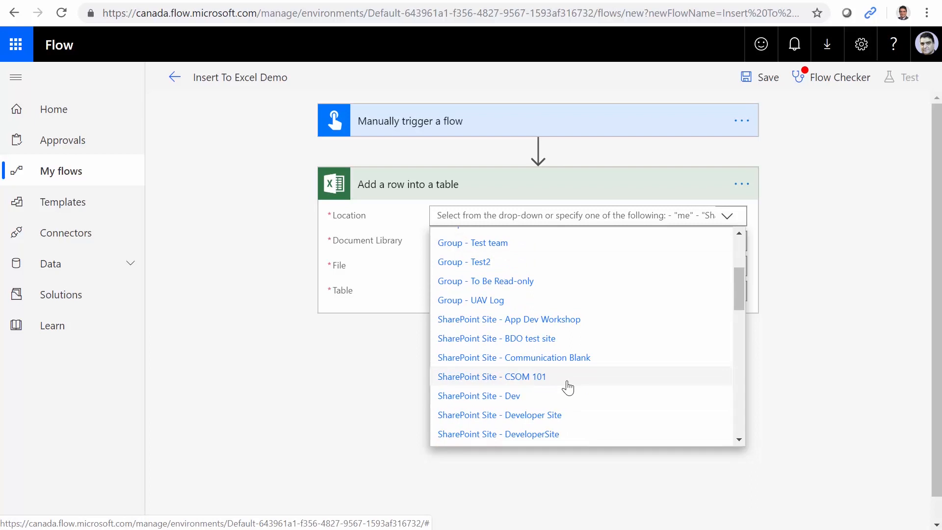
scroll(568, 387, down, 3)
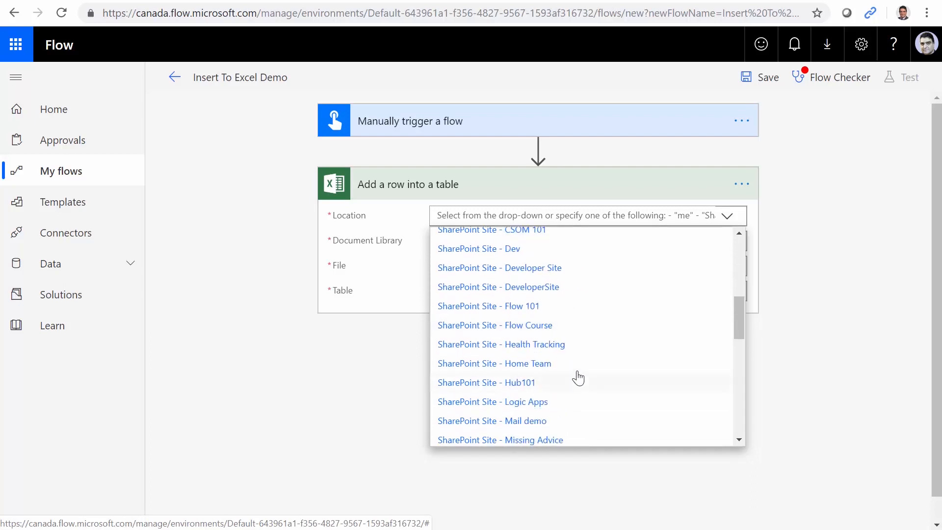
click(542, 329)
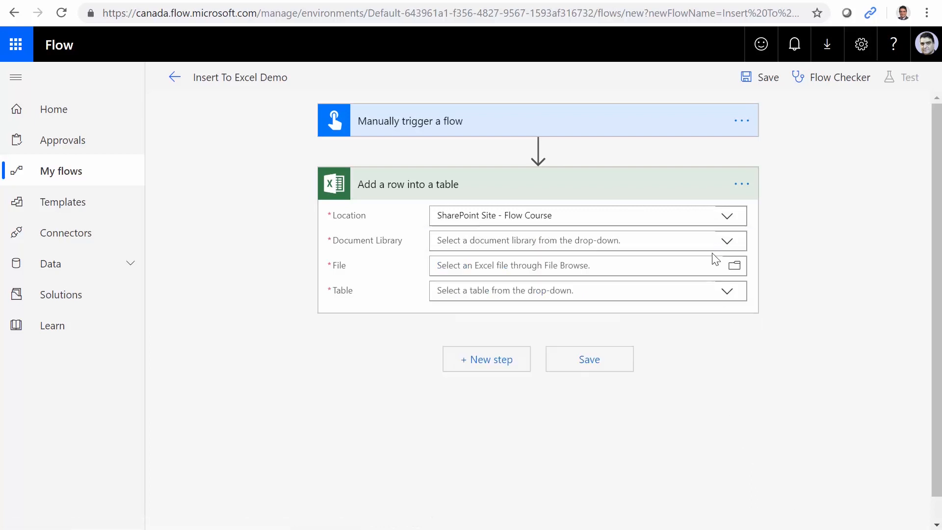
click(725, 244)
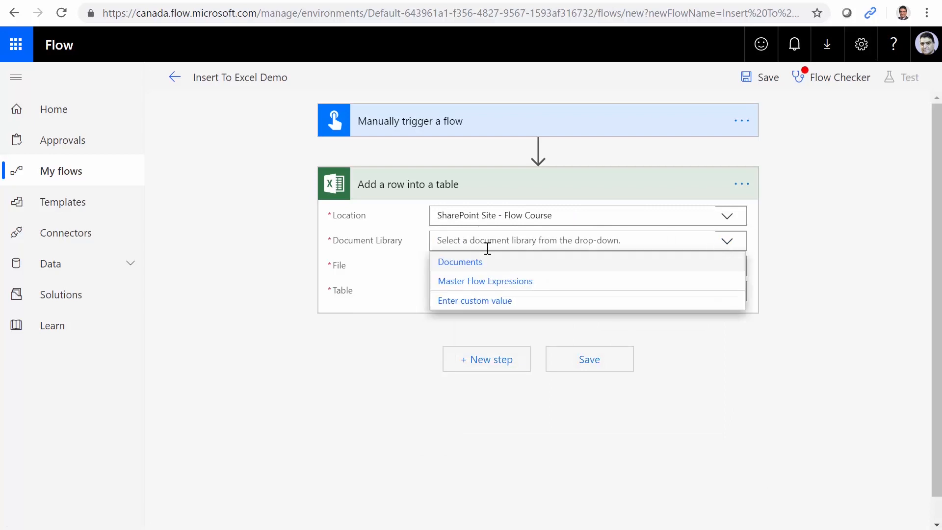
click(467, 267)
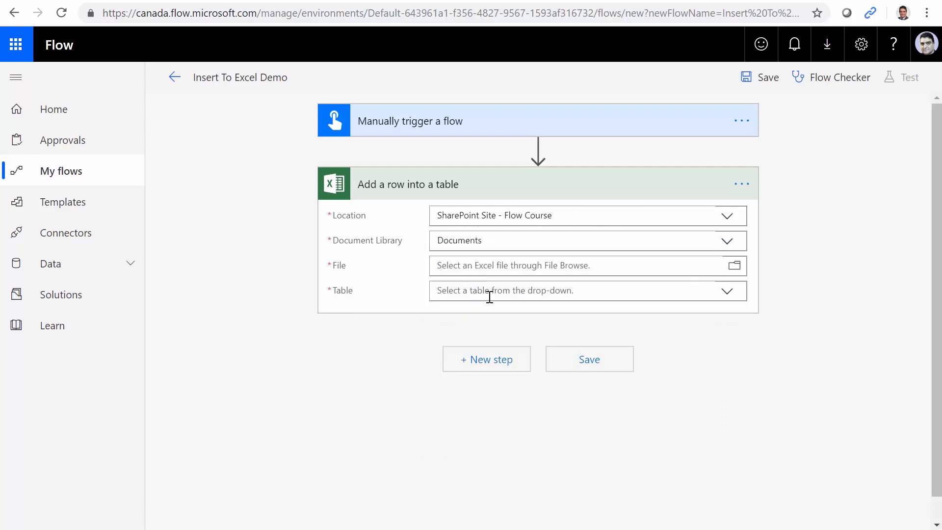
click(734, 267)
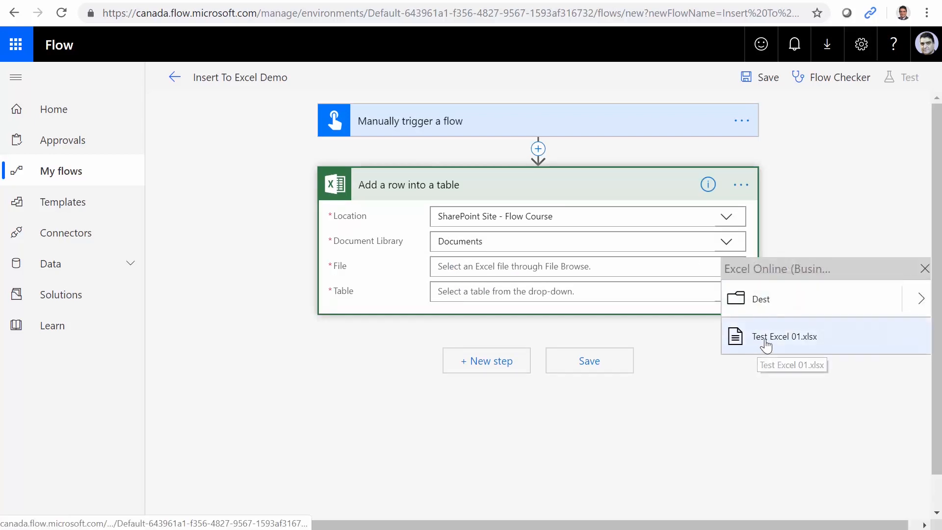
click(784, 339)
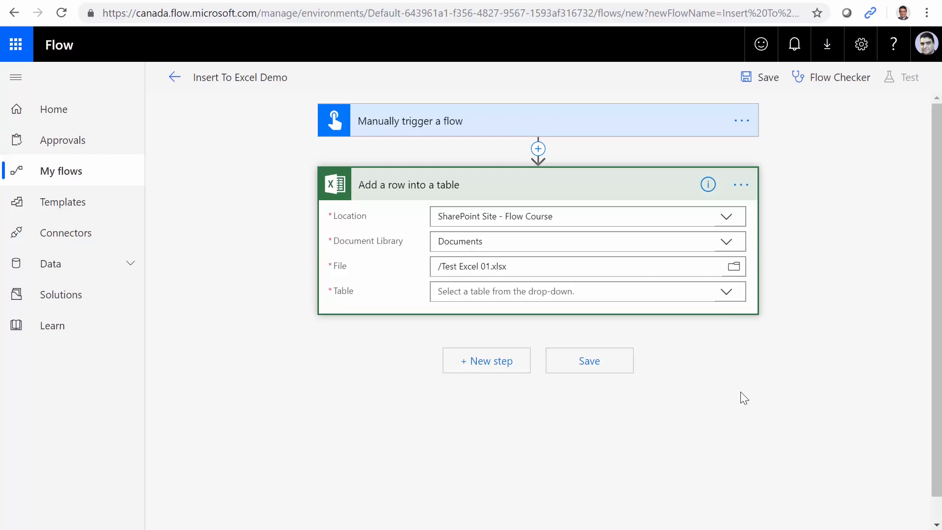
Step: Choose the Products table for the new row and fill its Product name column with the trigger's Product name value
click(725, 293)
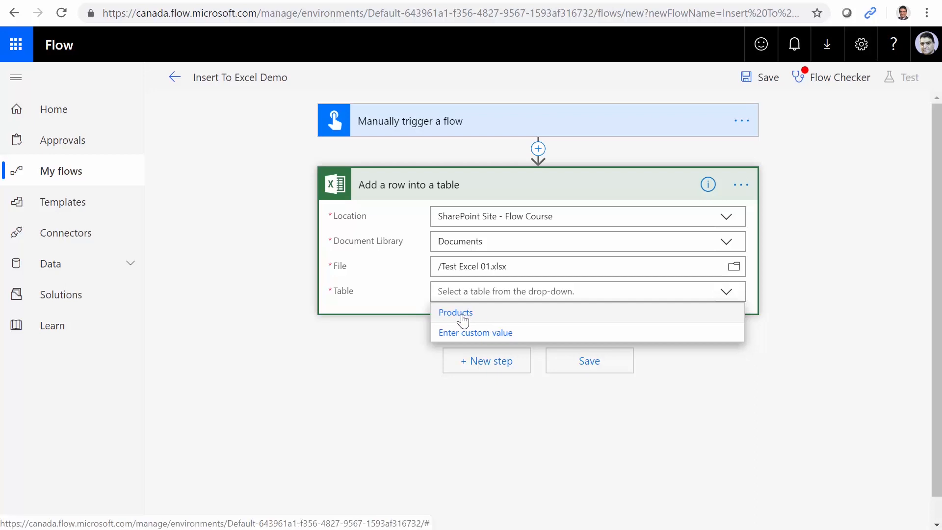
click(461, 316)
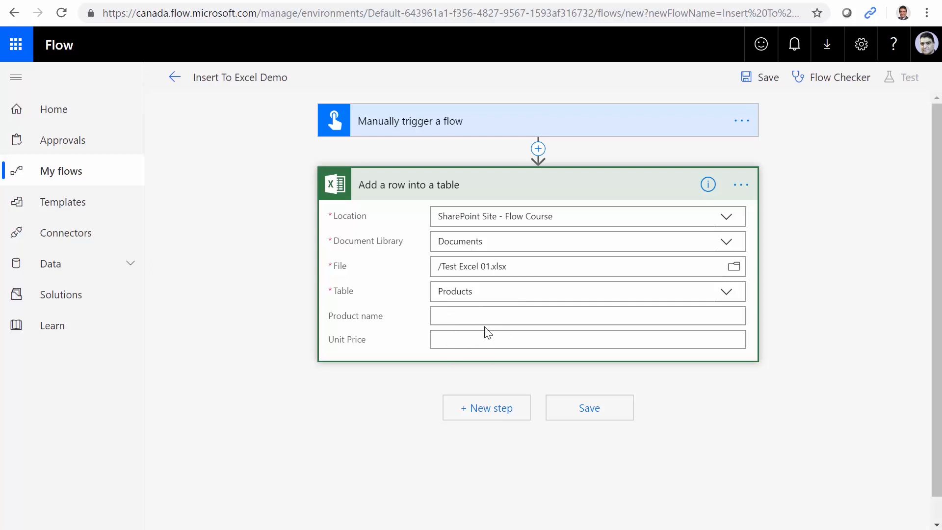
click(440, 315)
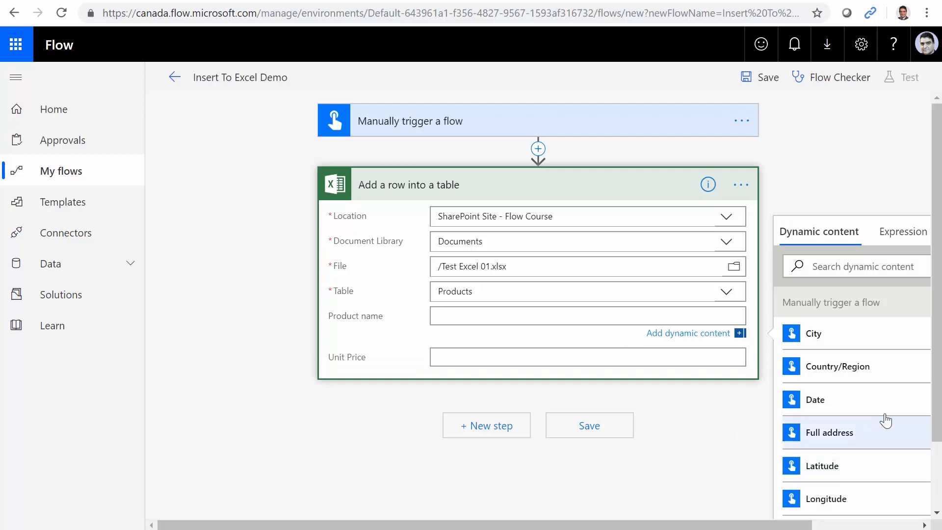
scroll(924, 459, down, 2)
scroll(922, 466, down, 1)
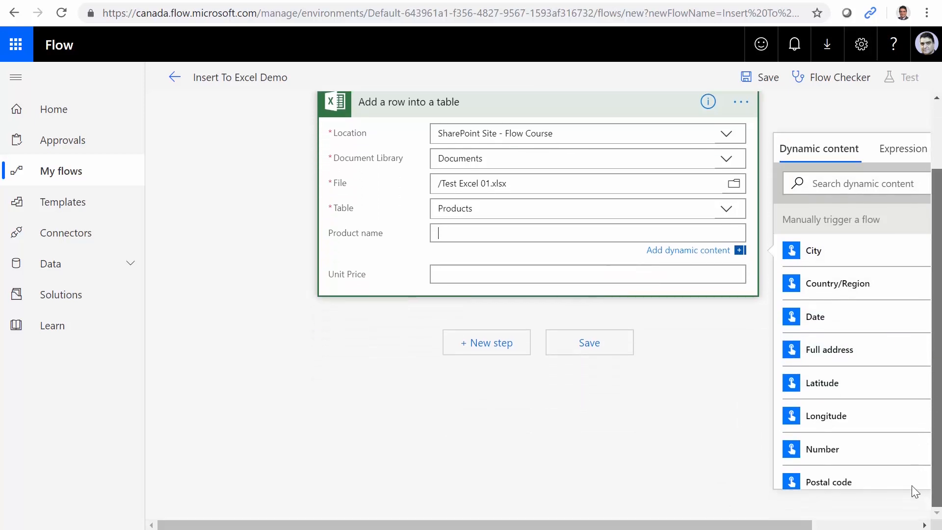
drag(800, 525, 869, 525)
scroll(819, 410, down, 5)
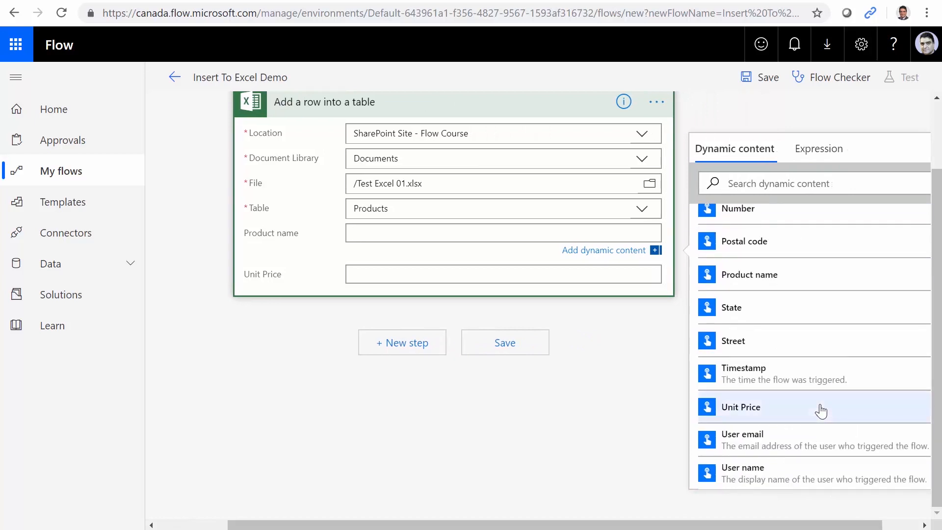
click(758, 276)
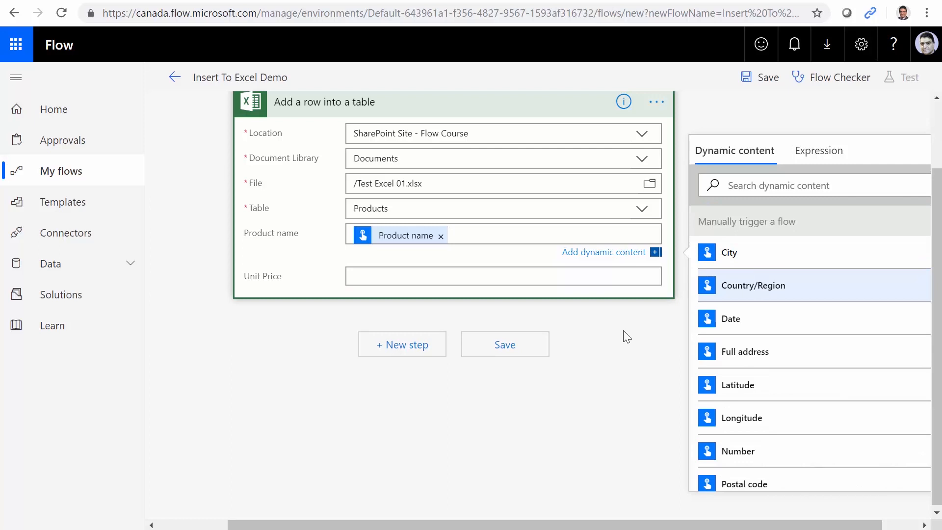
Step: Fill the row's Unit Price column with the manual trigger's Price value, found by searching the dynamic content for "Price"
click(355, 274)
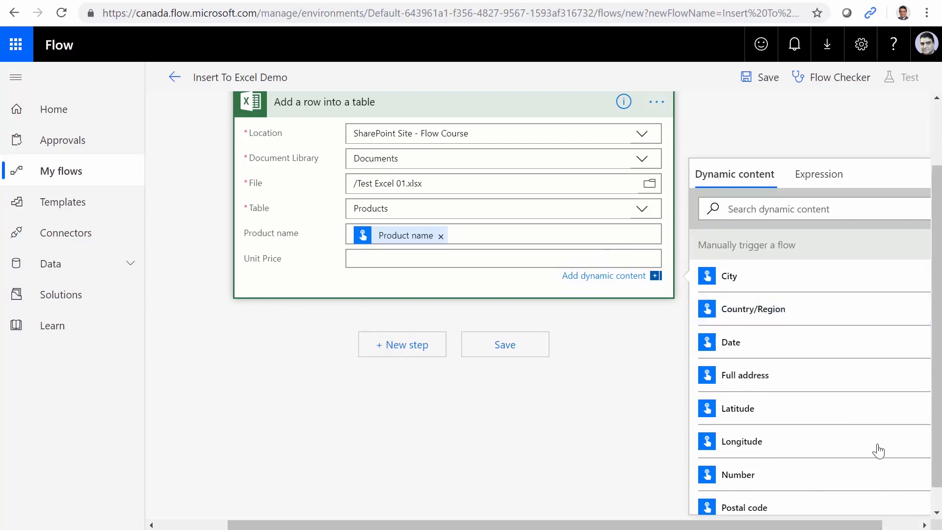
click(813, 207)
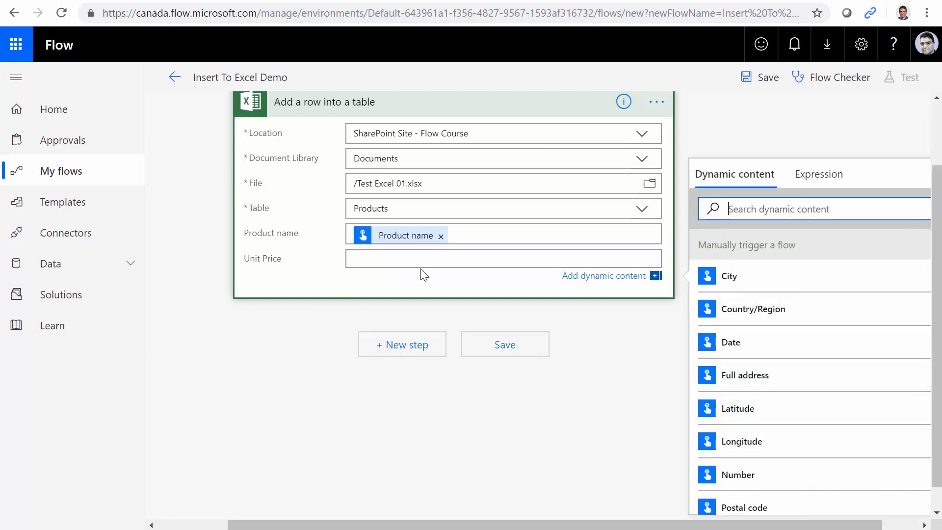
scroll(265, 206, up, 2)
click(379, 123)
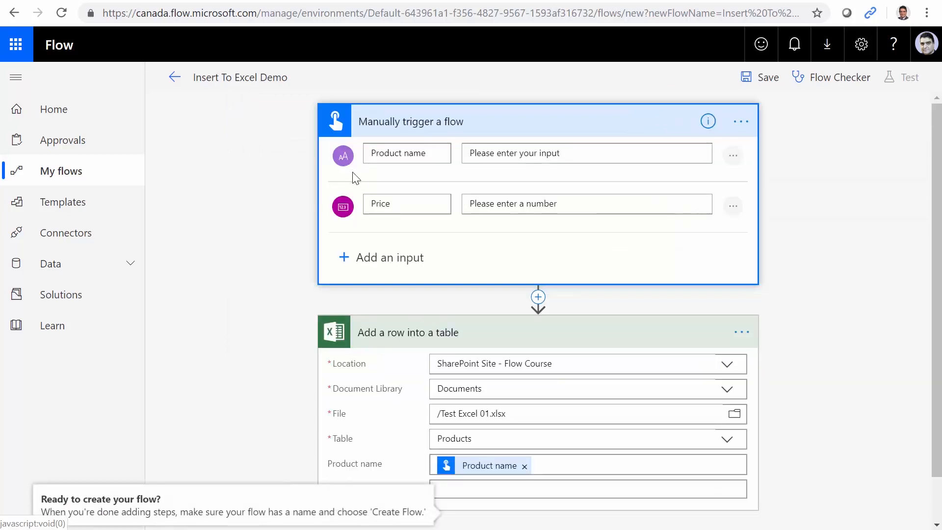
click(467, 484)
drag(770, 524, 876, 524)
click(761, 439)
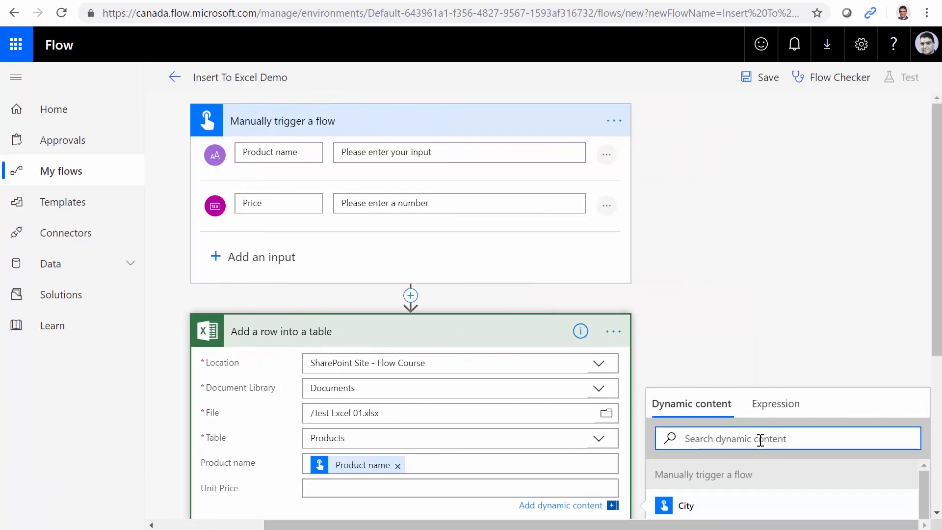
text(Price)
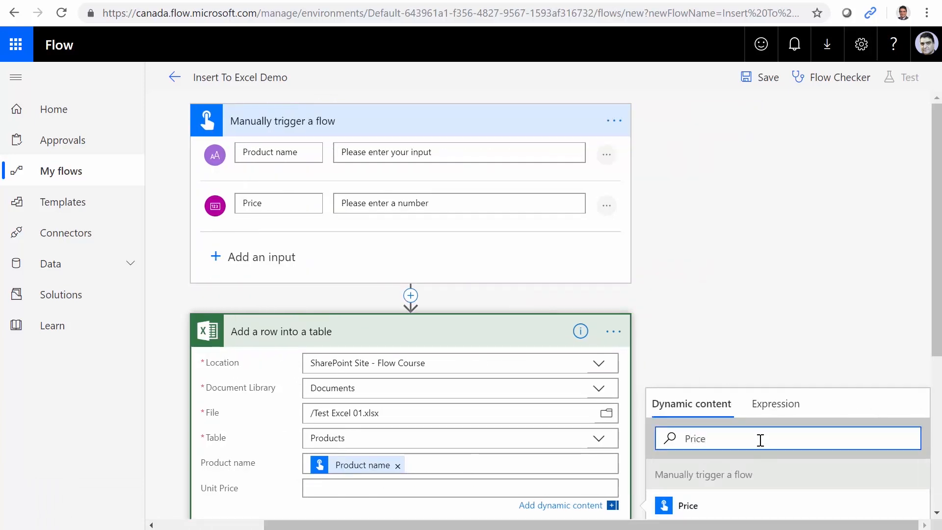
click(697, 511)
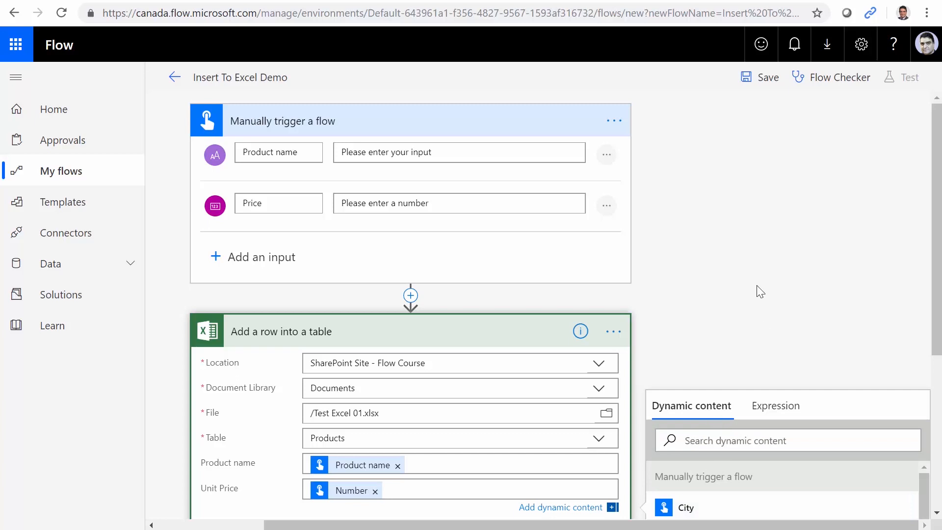
Step: Save the Insert To Excel Demo flow
scroll(759, 289, down, 3)
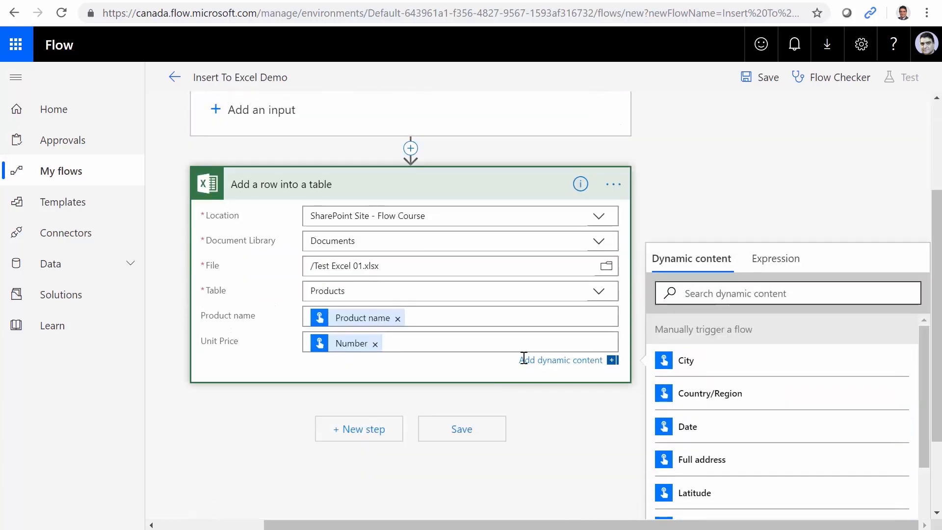
click(486, 440)
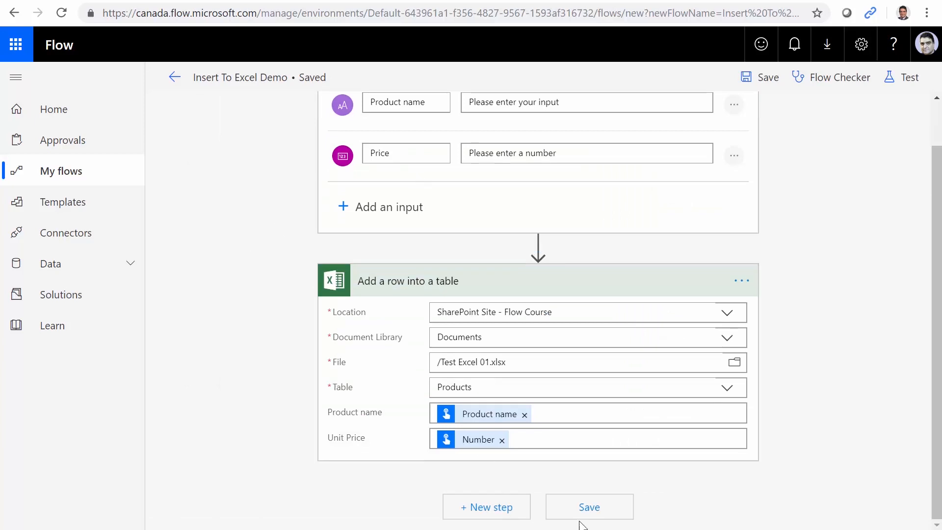
click(607, 512)
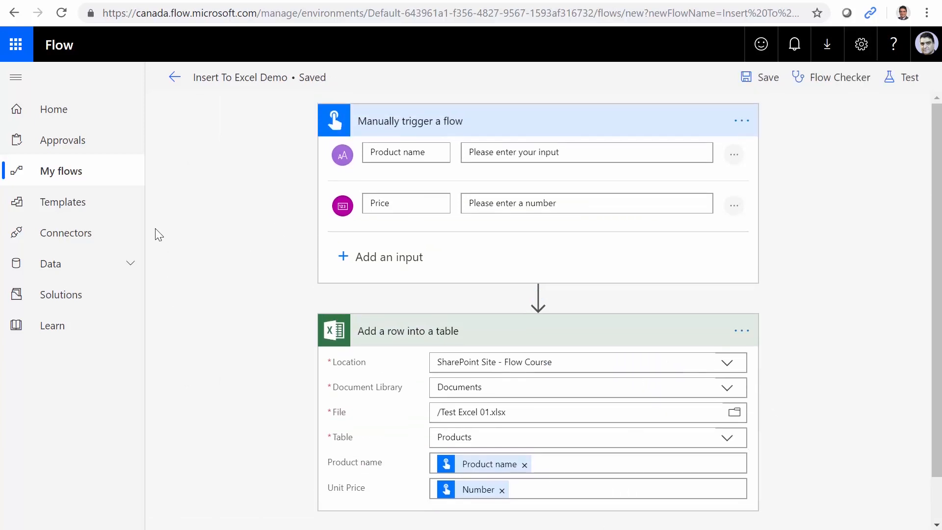
Step: Leave the flow designer and open the details page of Insert To Excel Demo from the list of own flows
click(43, 169)
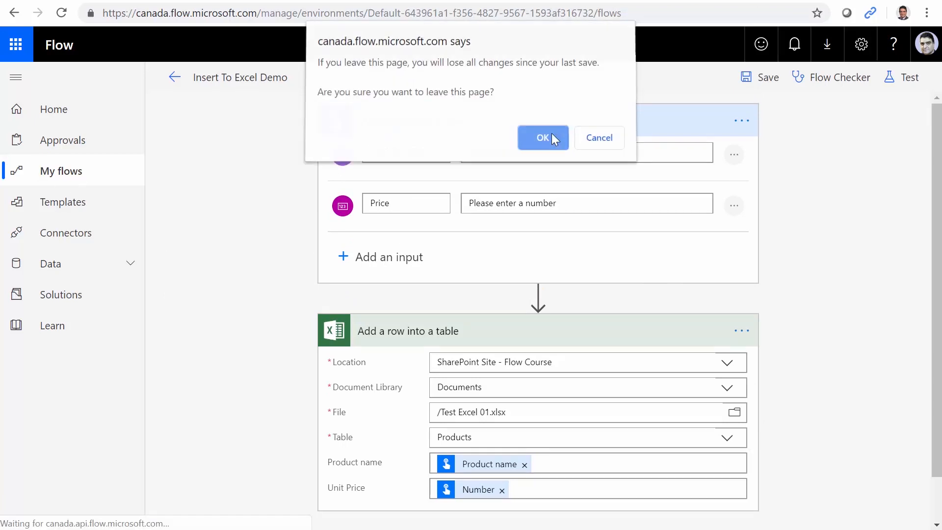
click(542, 141)
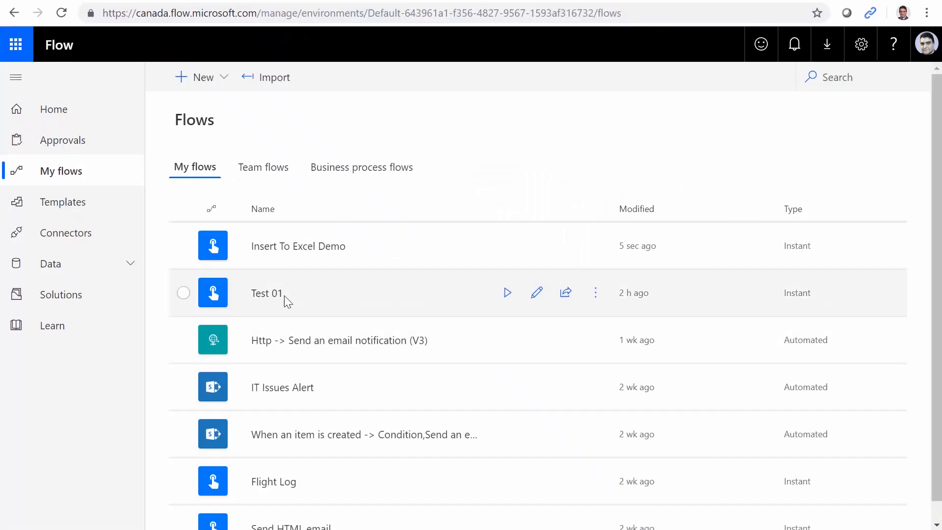
click(302, 246)
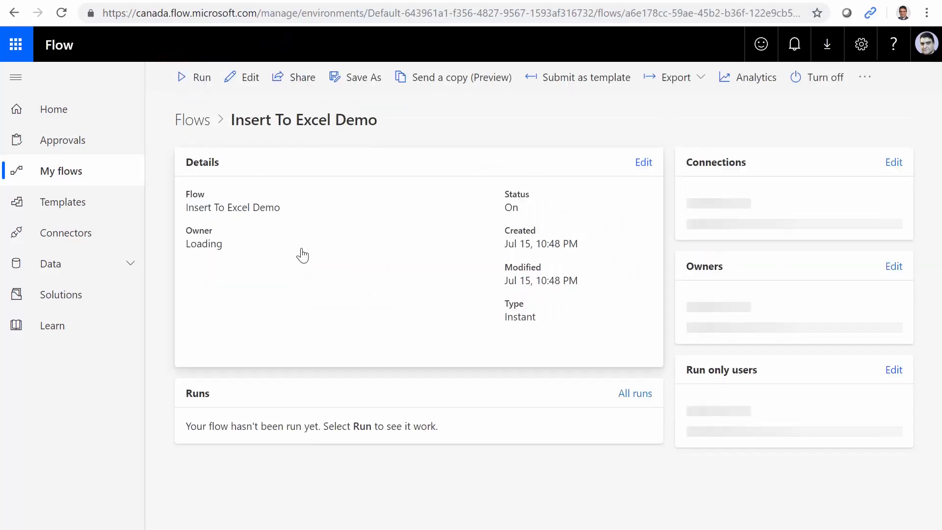
Step: Run the flow with "Computer mouse" as the product name and 95.65 as the price, and dismiss the run dialog
click(198, 78)
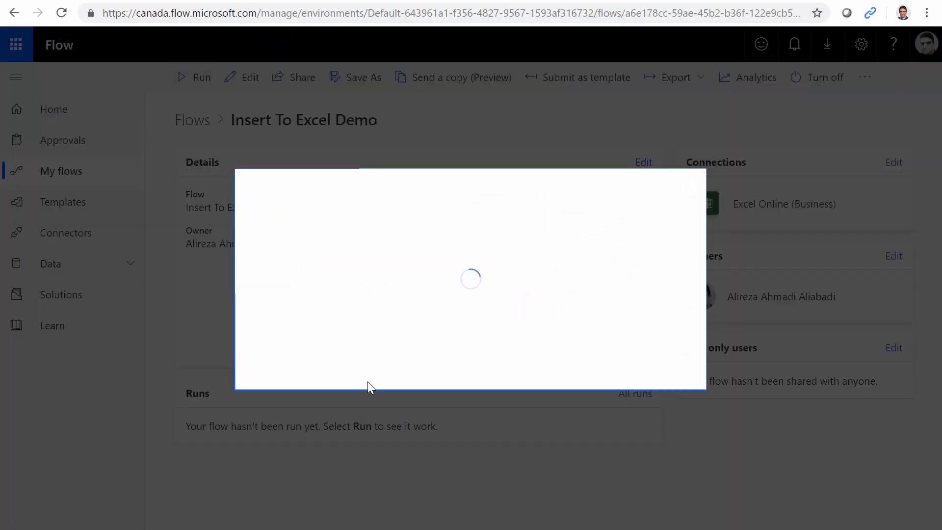
click(467, 389)
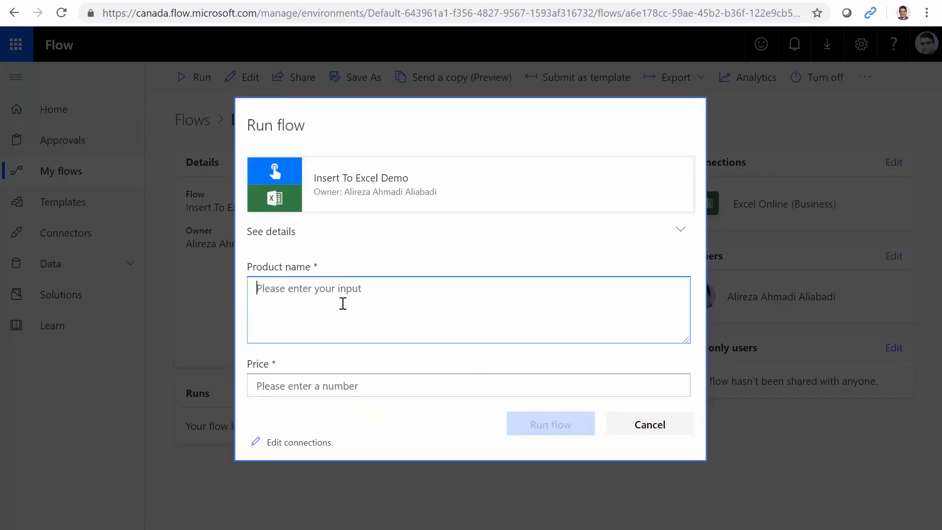
text(Computer mouse)
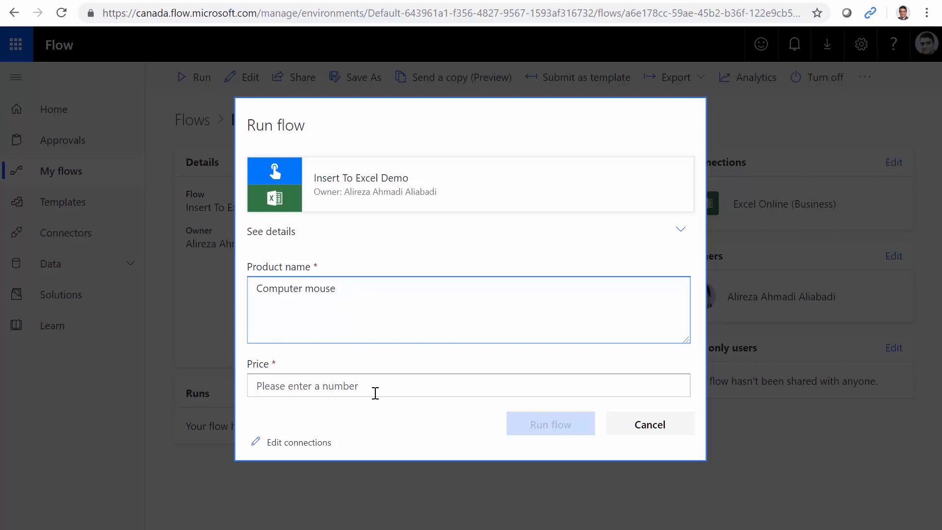
click(375, 393)
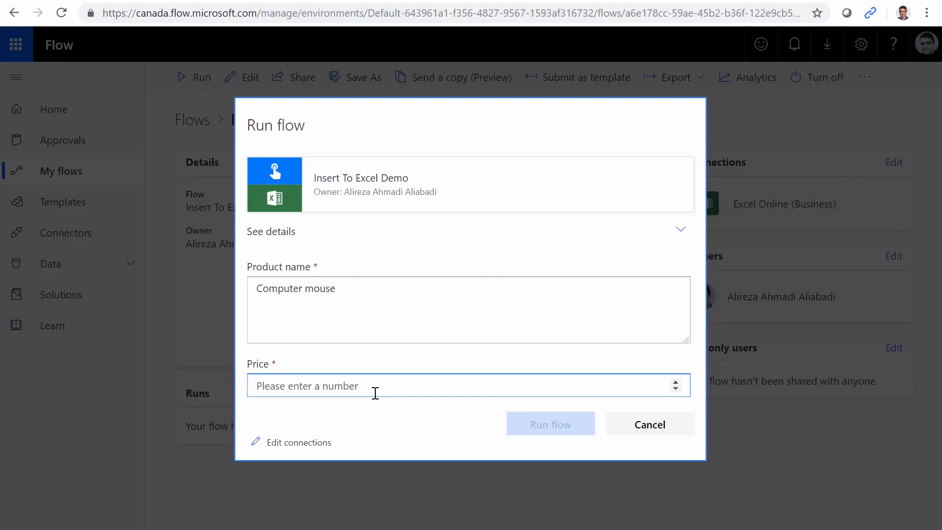
text(95.65)
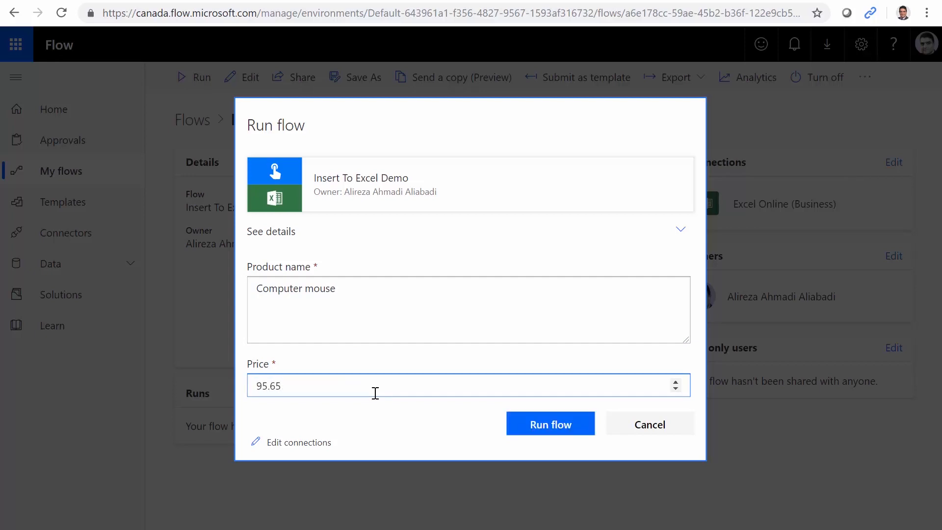
click(546, 425)
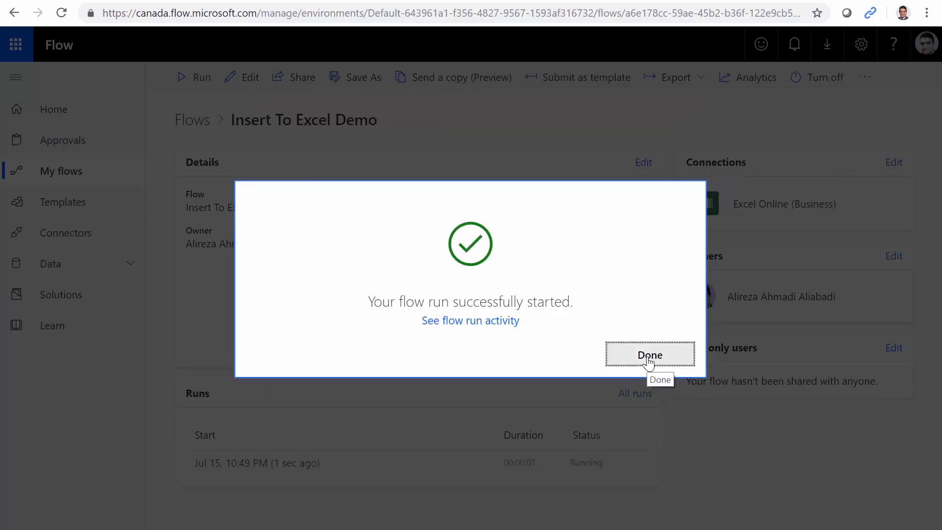
click(647, 361)
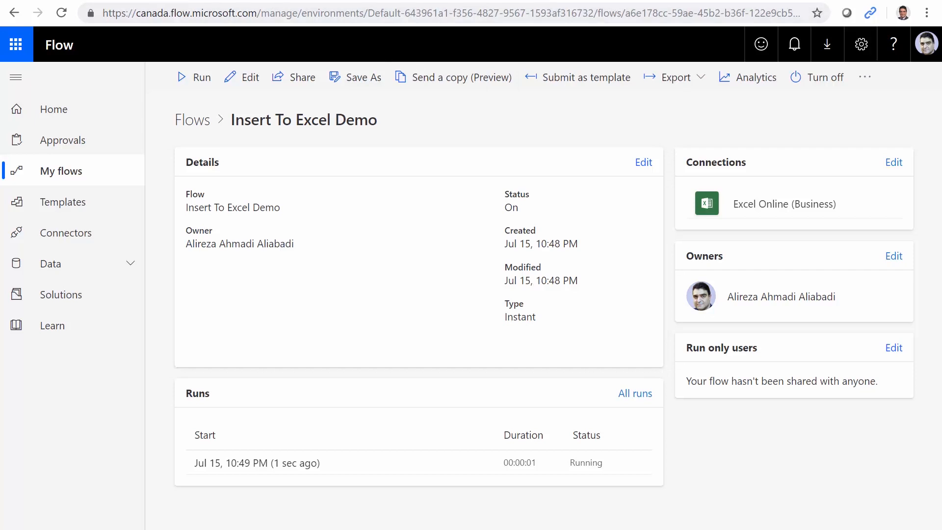
Step: Switch to the SharePoint Documents library, open Test Excel 01.xlsx and check the Products table for the Computer mouse row
click(265, 1)
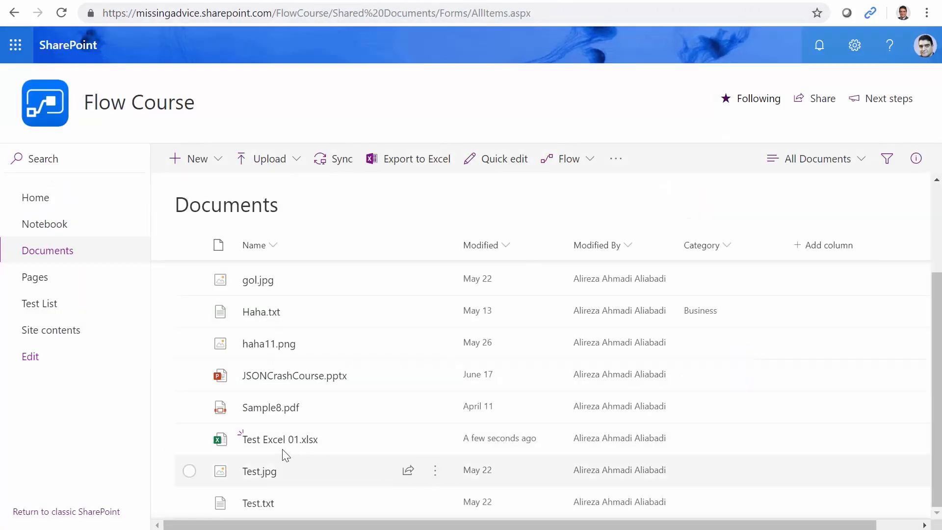
click(265, 439)
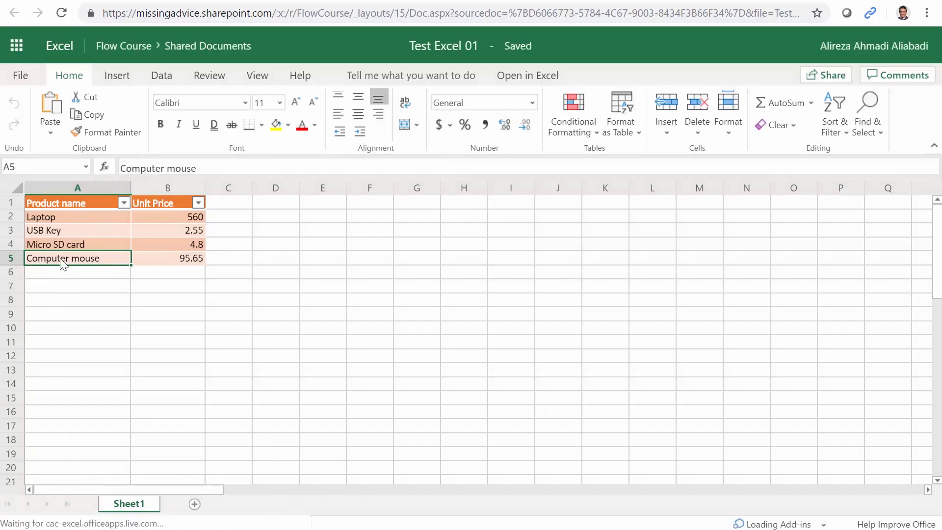
click(169, 257)
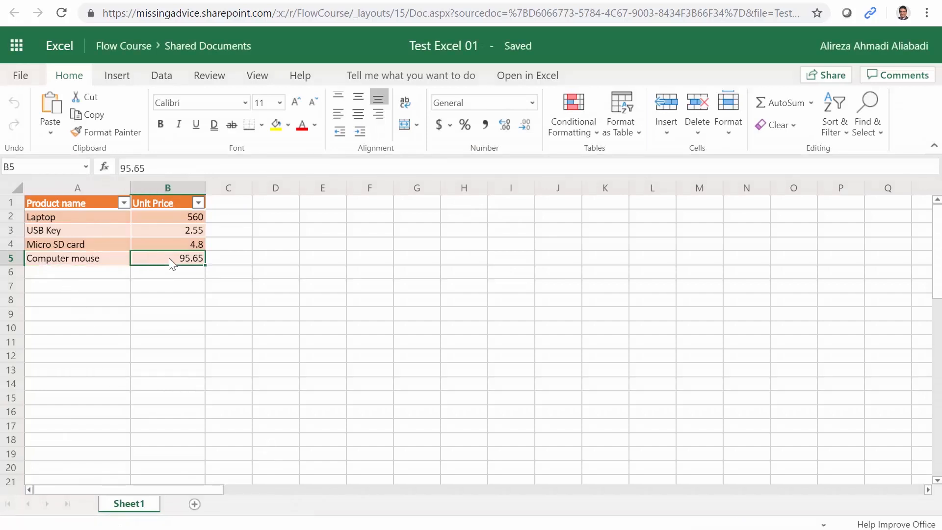
Step: Return to Flow and run Insert To Excel Demo again with "Test Item" as the product name and 100 as the price
click(244, 46)
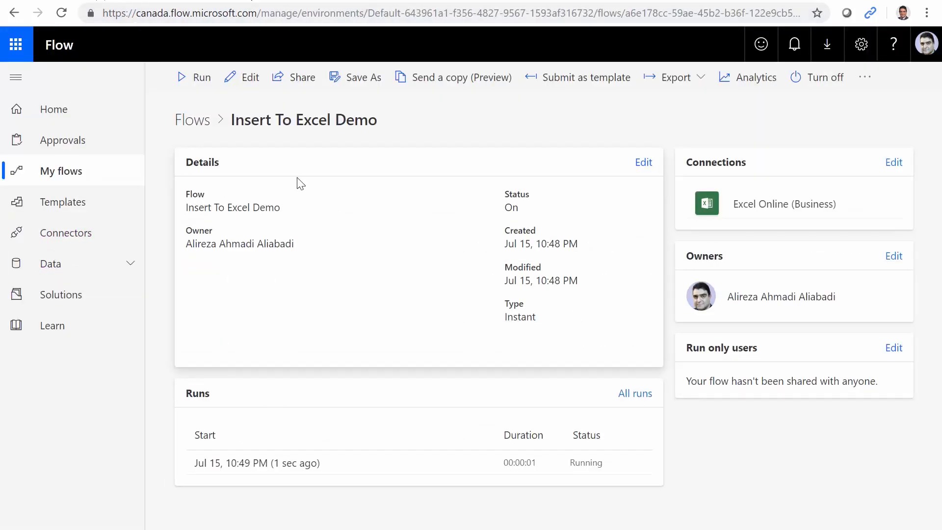
click(207, 80)
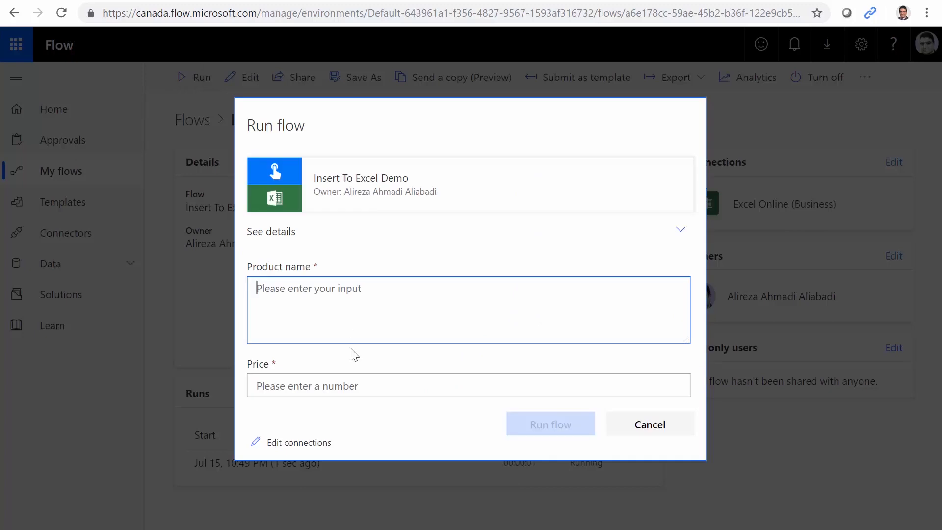
text(Test Item)
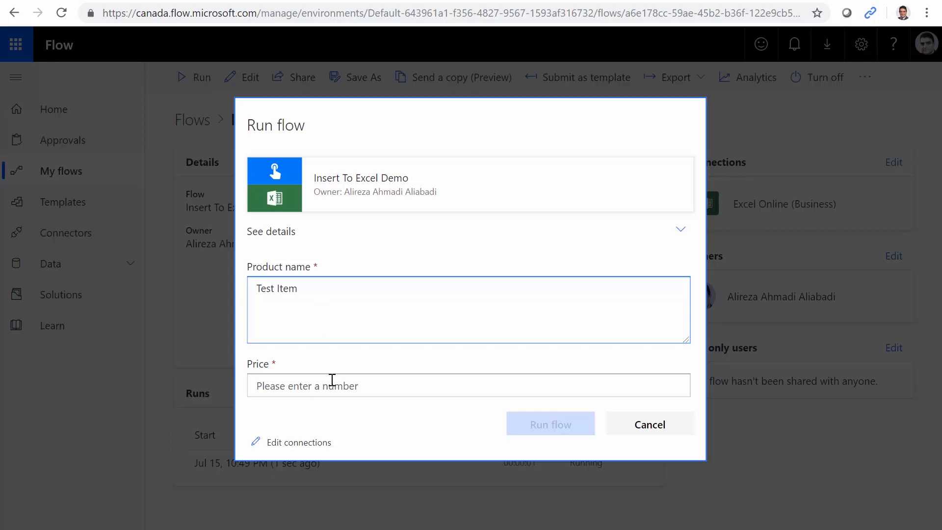
click(329, 387)
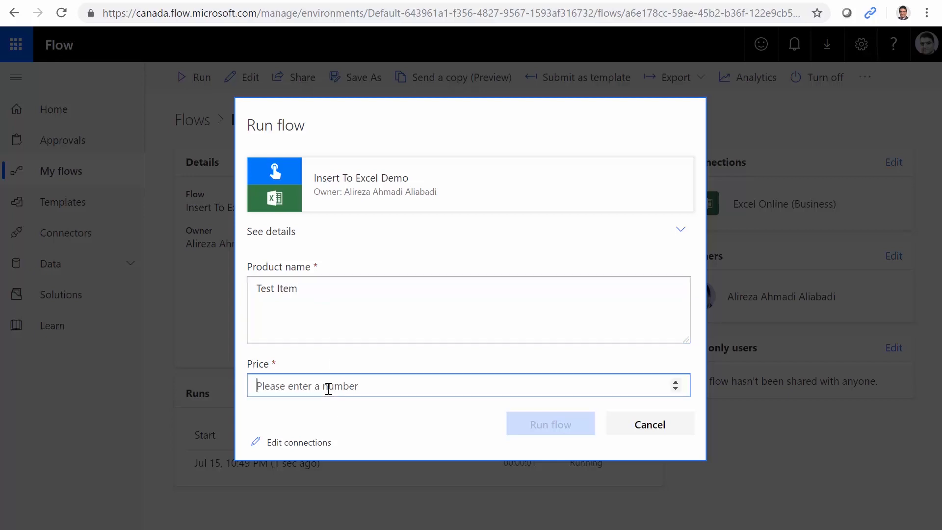
text(100)
click(549, 433)
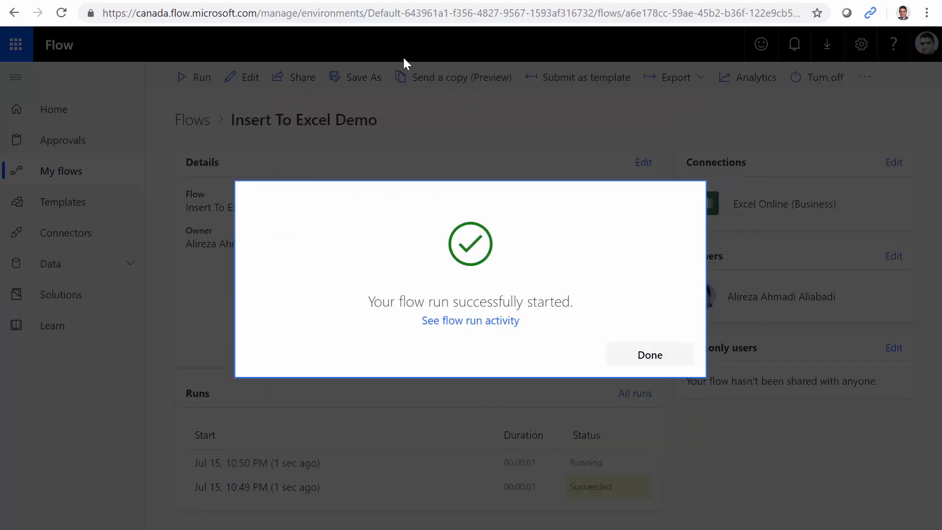
Step: Reopen Test Excel 01.xlsx from the SharePoint Documents library and check the row below Computer mouse for the Test Item entry
key(ctrl+Tab)
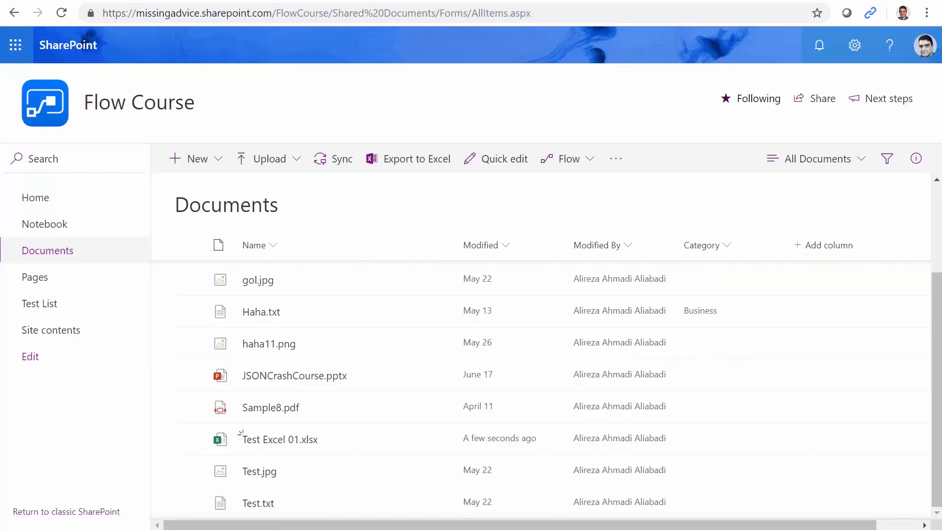
click(284, 440)
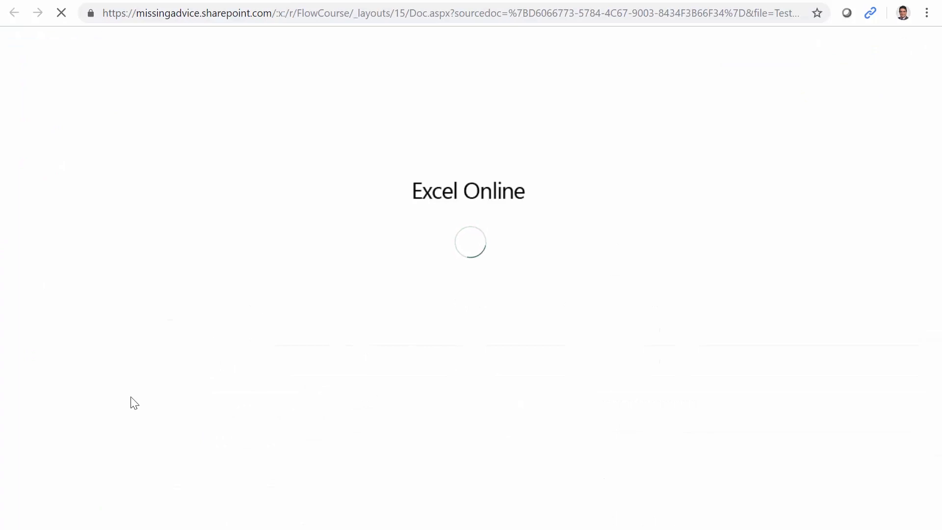
click(70, 272)
click(148, 271)
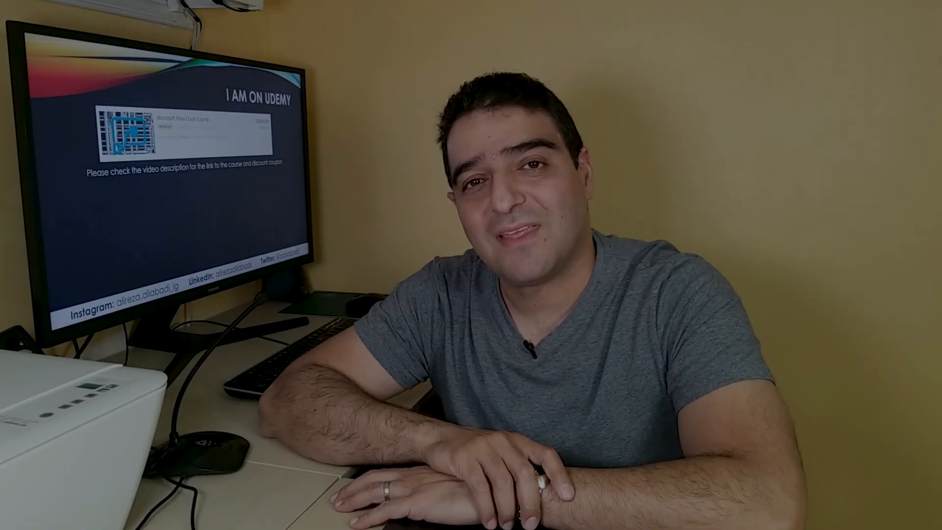